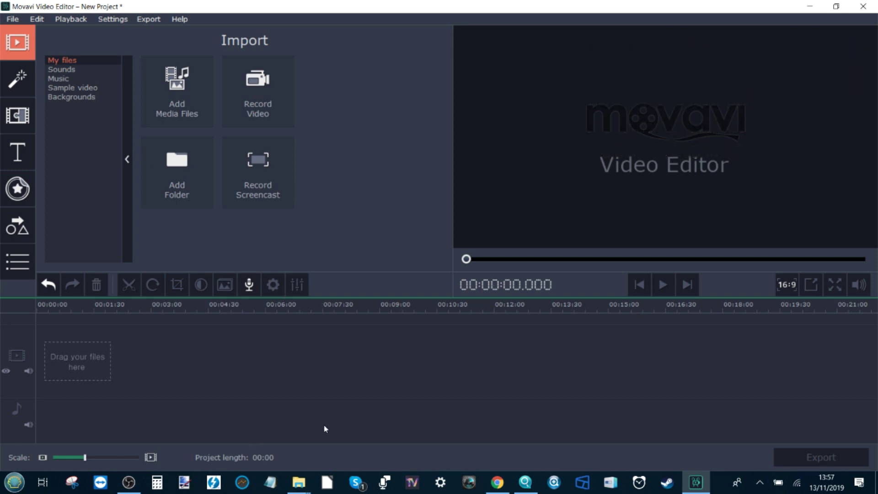
# Bring the QNAP Qfinder Pro NAS list to the front over the empty Movavi project.
pyautogui.click(526, 481)
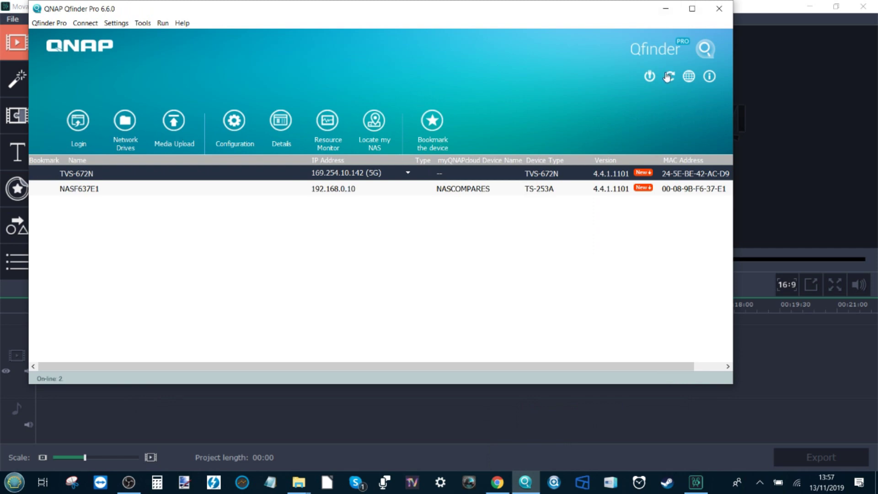
# View the TVS-672N's available IP addresses in Qfinder Pro, then switch to File Explorer.
pyautogui.click(404, 173)
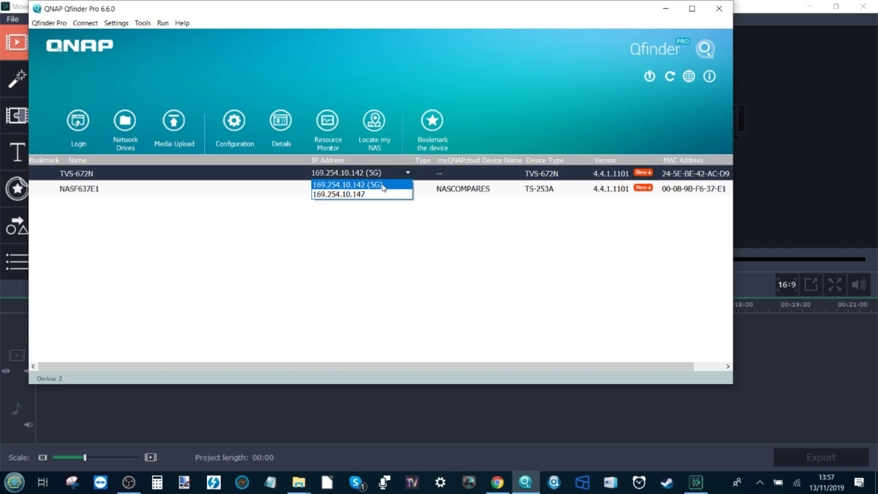
pyautogui.click(298, 481)
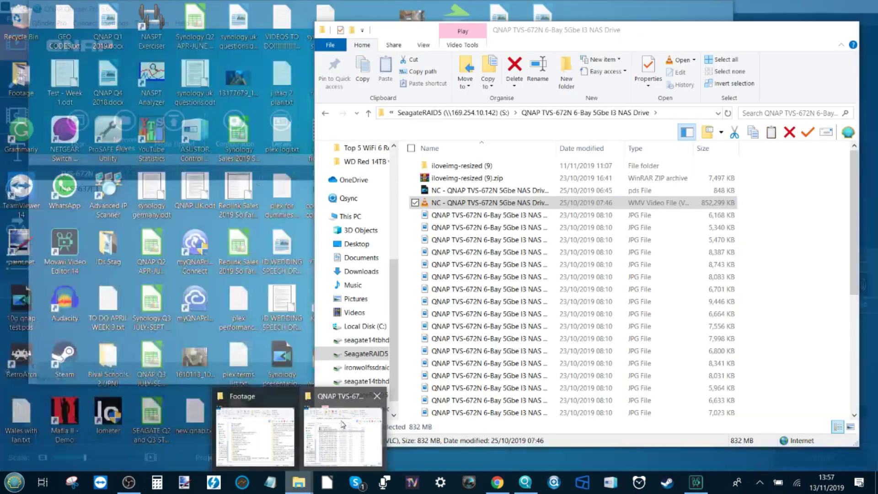
# Read free space on network drives R:, S:, T:, X:, Y: and Z: in This PC, then view system details.
pyautogui.click(342, 424)
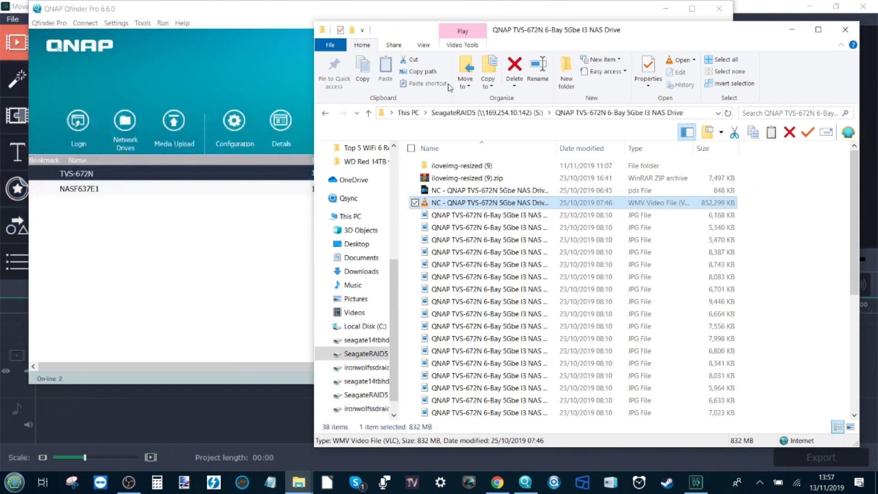
pyautogui.click(409, 113)
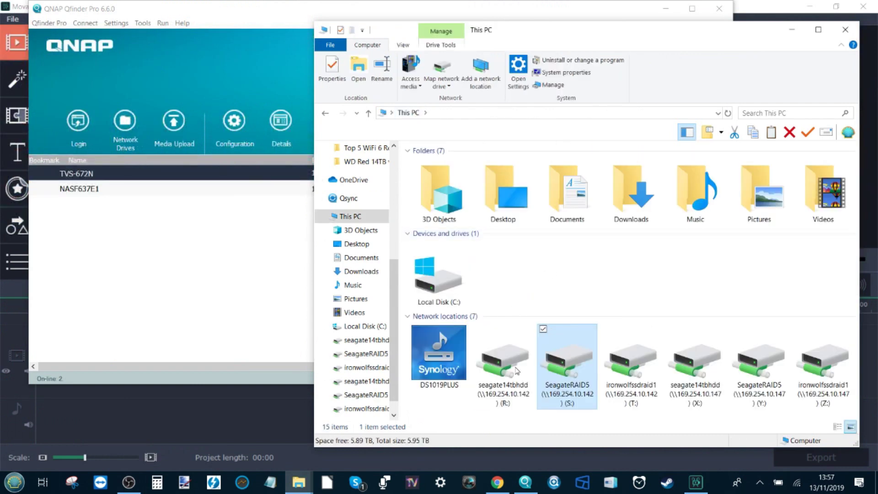
pyautogui.click(512, 374)
pyautogui.click(569, 371)
pyautogui.click(643, 369)
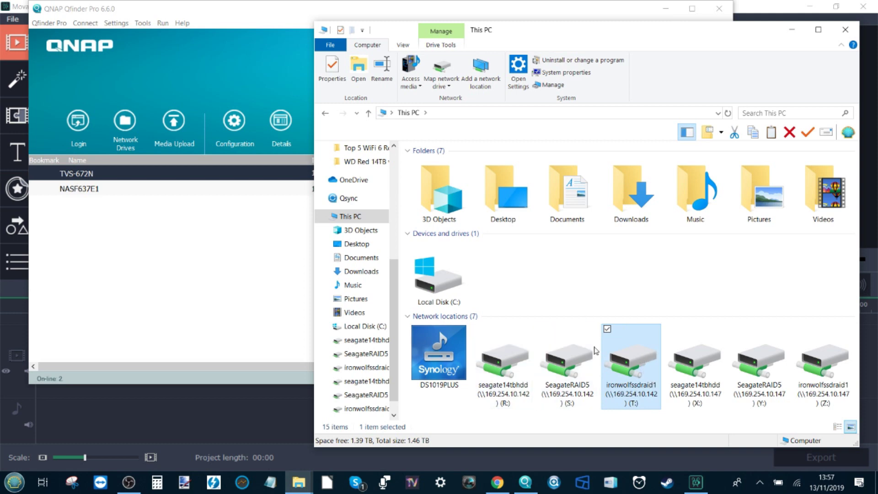
pyautogui.click(684, 359)
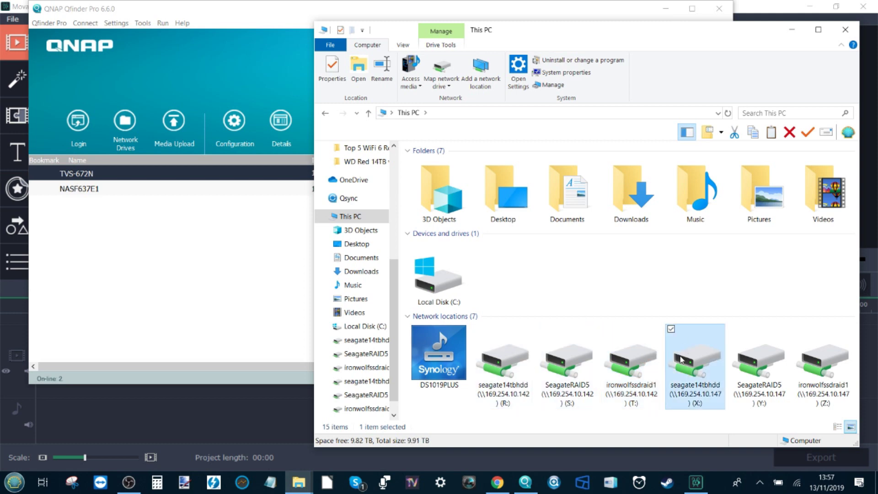
pyautogui.click(757, 361)
pyautogui.click(810, 355)
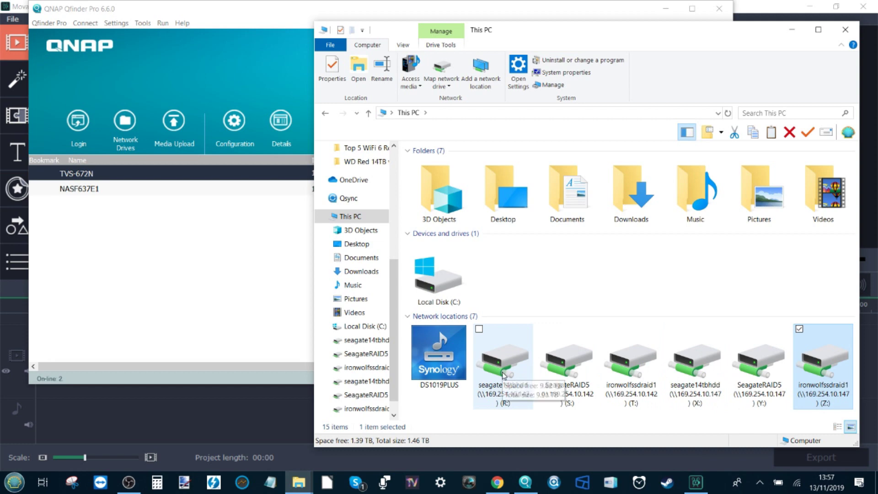
pyautogui.click(563, 363)
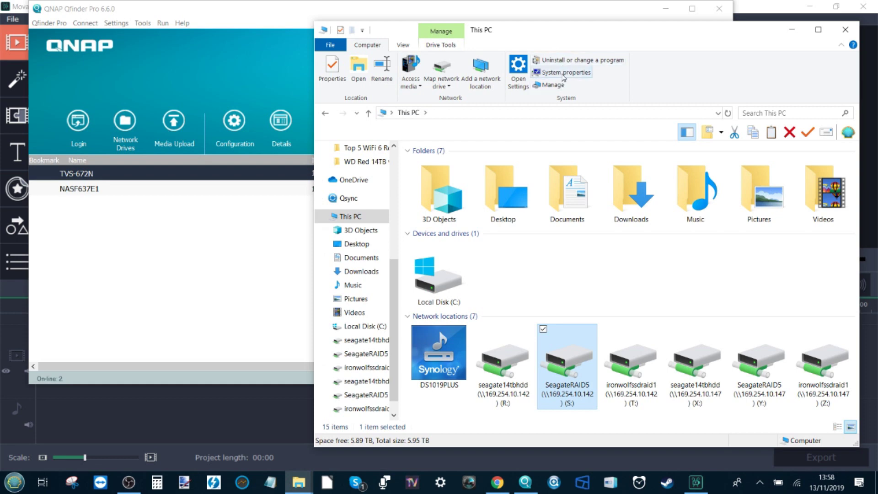
pyautogui.click(563, 73)
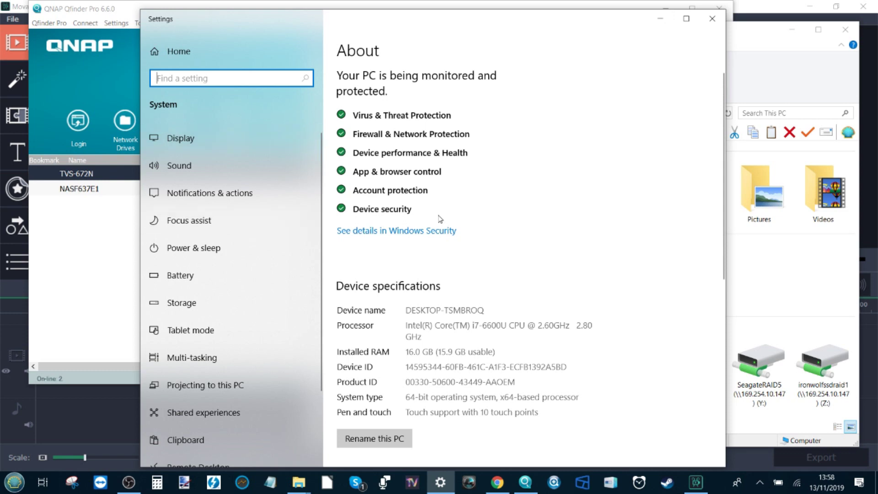
pyautogui.click(191, 304)
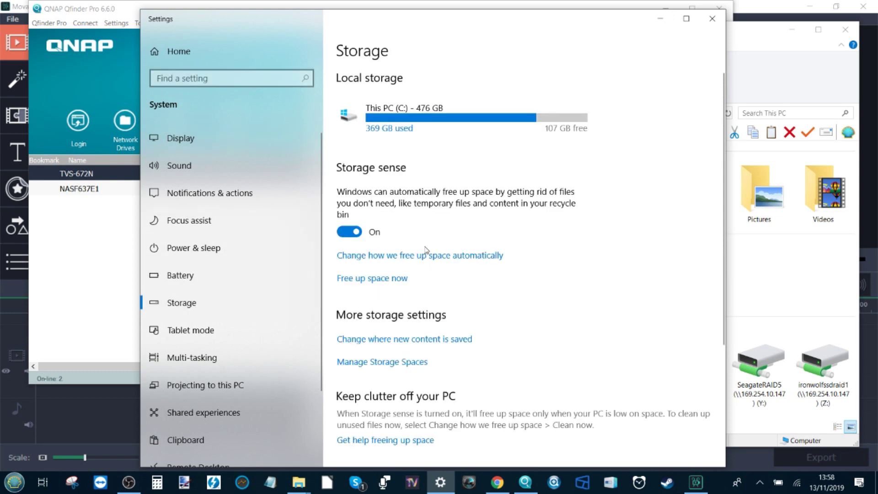
pyautogui.click(708, 17)
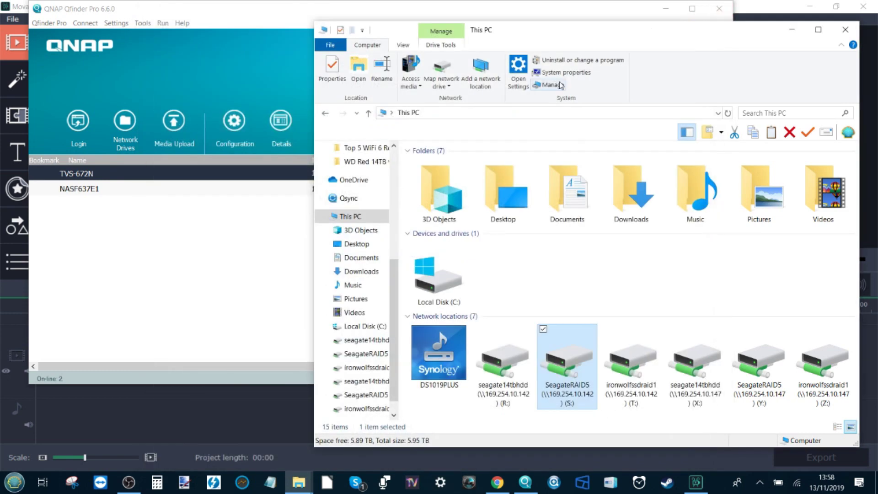
# Minimize Qfinder and Explorer to reveal the editor, then restore the This PC Explorer window.
pyautogui.click(688, 10)
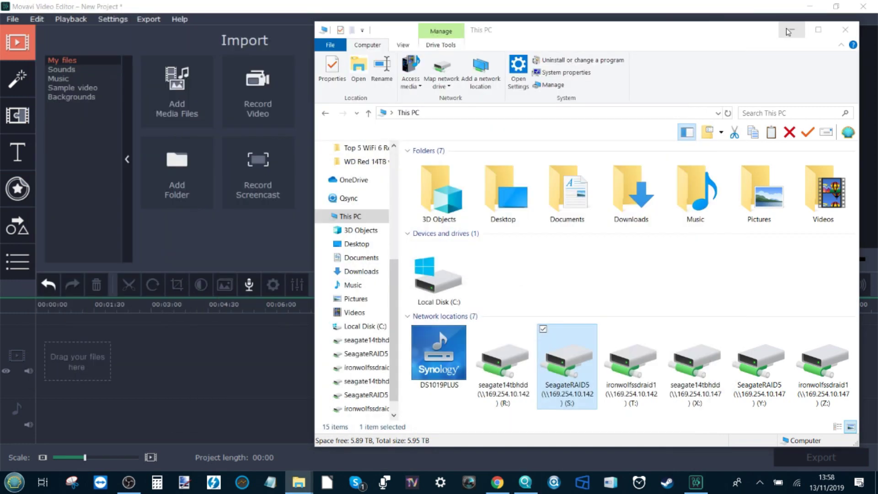
pyautogui.click(789, 30)
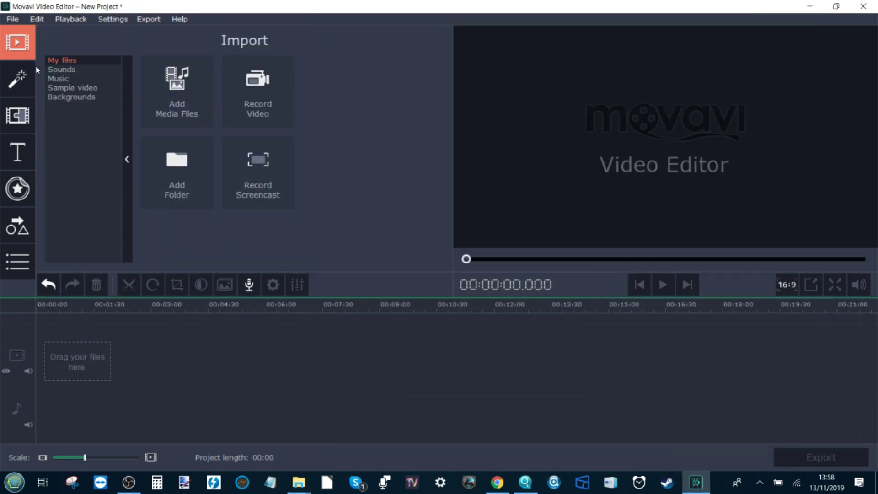
pyautogui.moveTo(298, 482)
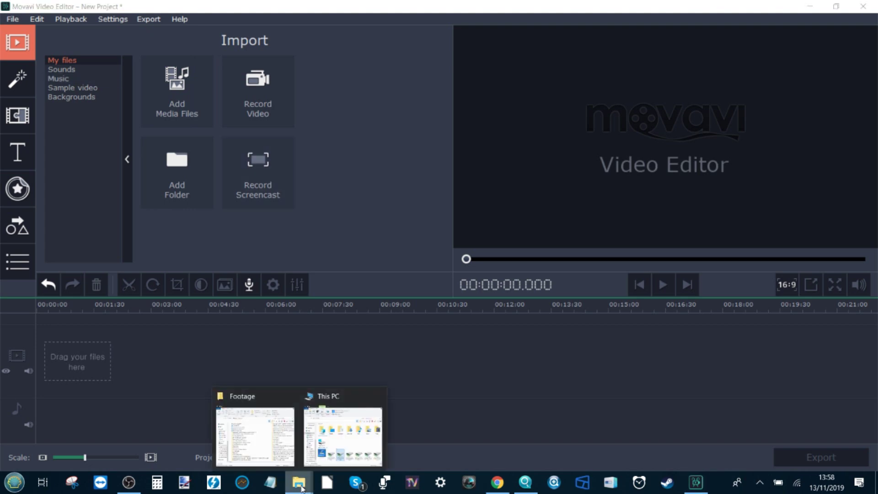
pyautogui.click(334, 428)
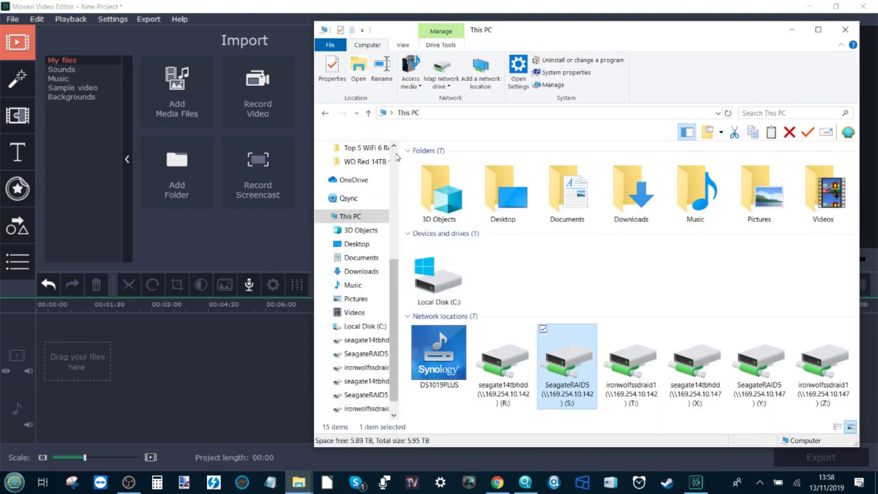
# Search the Footage folder for tvs-672n and select the TVS-672N hardware review WMV.
pyautogui.scroll(6, 394, 164)
pyautogui.click(352, 171)
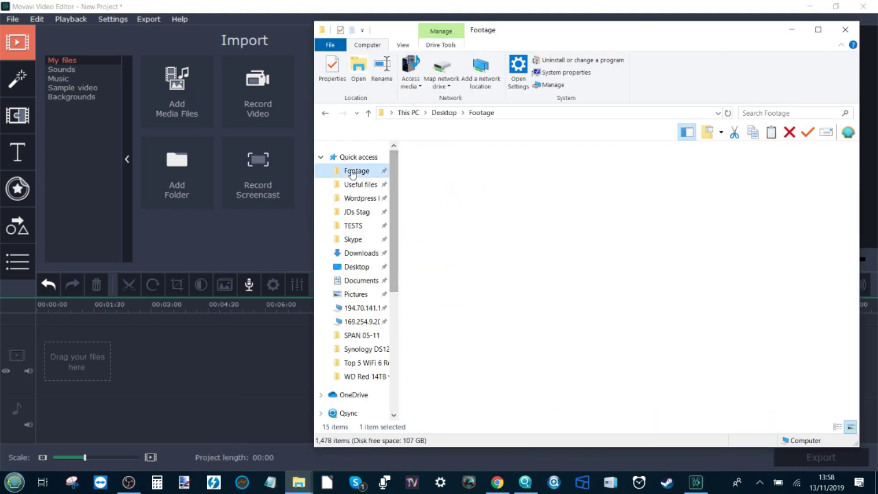
pyautogui.click(799, 113)
pyautogui.write('t')
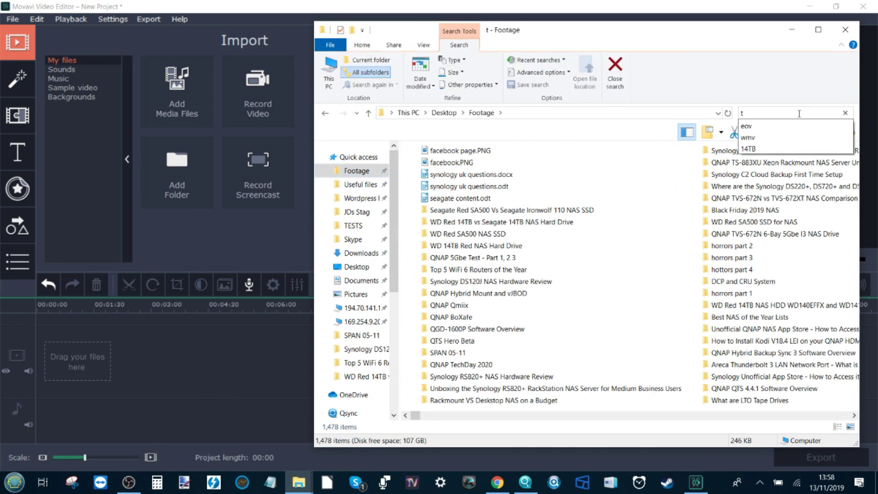
pyautogui.write('vs-672n')
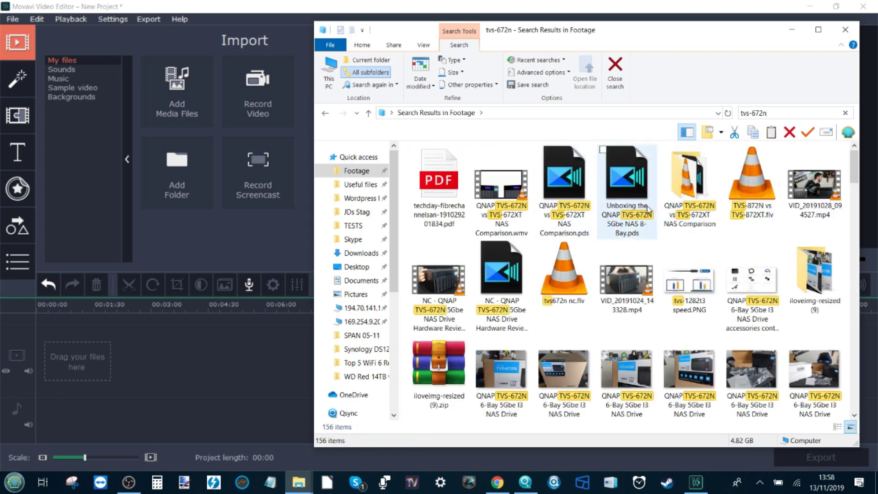
pyautogui.click(445, 280)
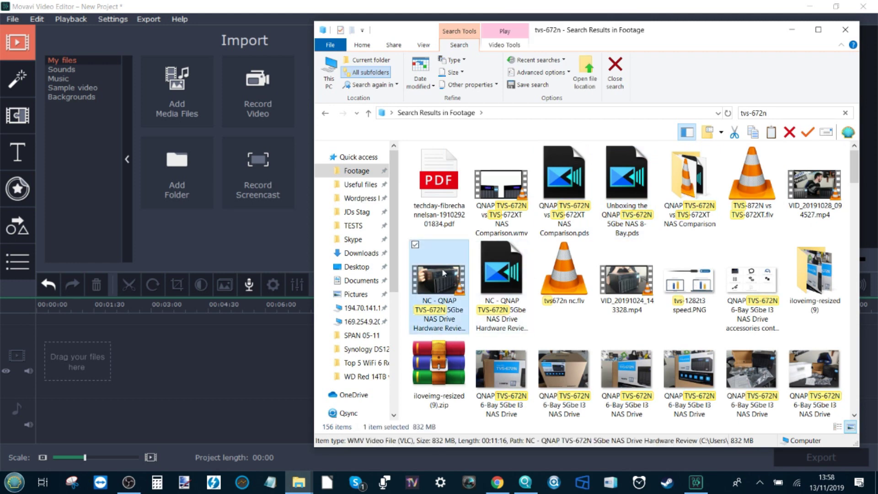
# Add the TVS-672N review WMV to the timeline and trim its end so the project lasts 05:00.
pyautogui.moveTo(446, 280); pyautogui.dragTo(142, 356)
pyautogui.click(144, 361)
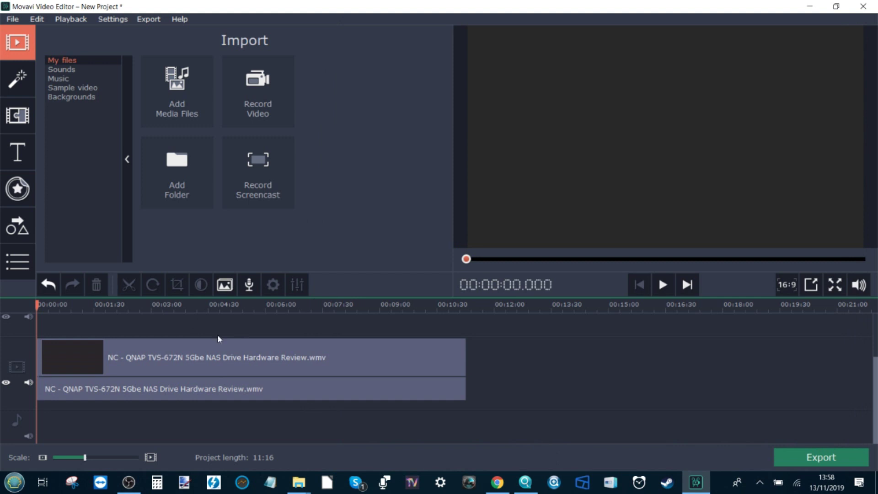
pyautogui.click(178, 305)
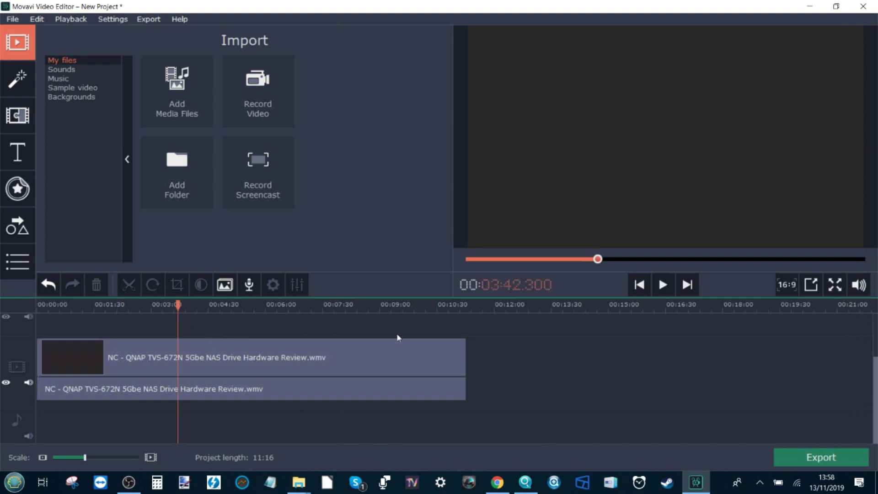
pyautogui.click(405, 345)
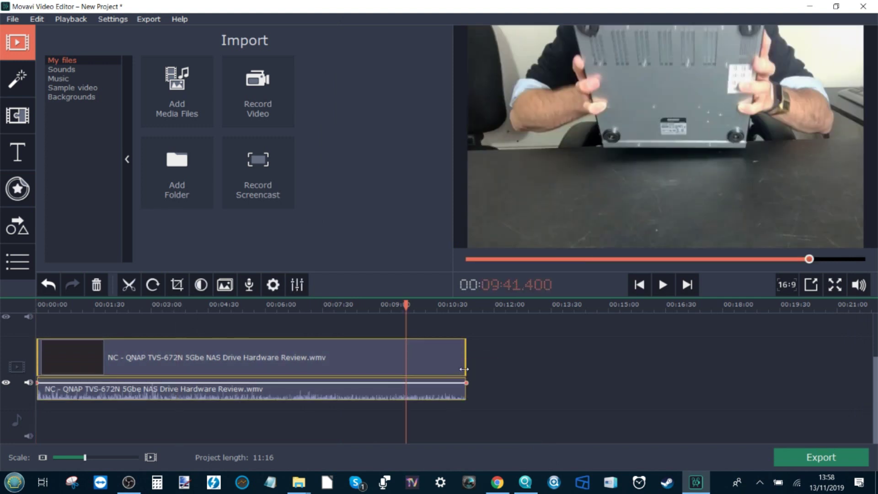
pyautogui.moveTo(467, 364); pyautogui.dragTo(229, 353)
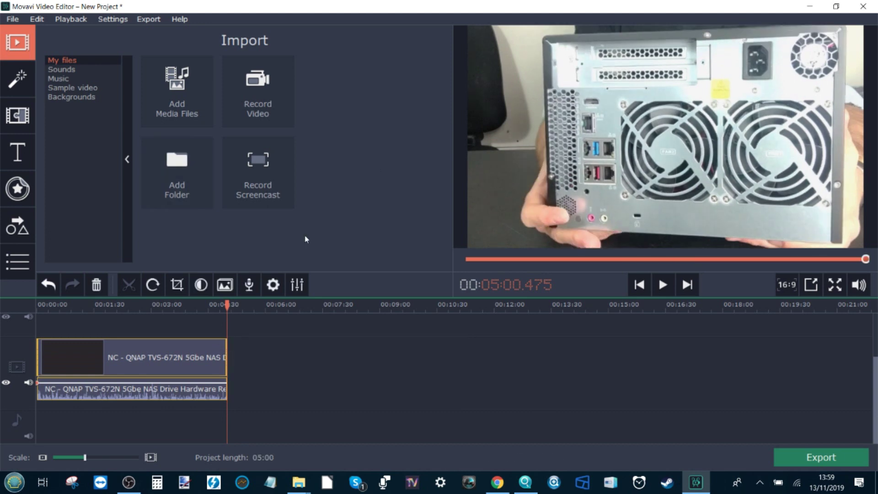
# Apply the Blinds transition to the review clip.
pyautogui.click(18, 115)
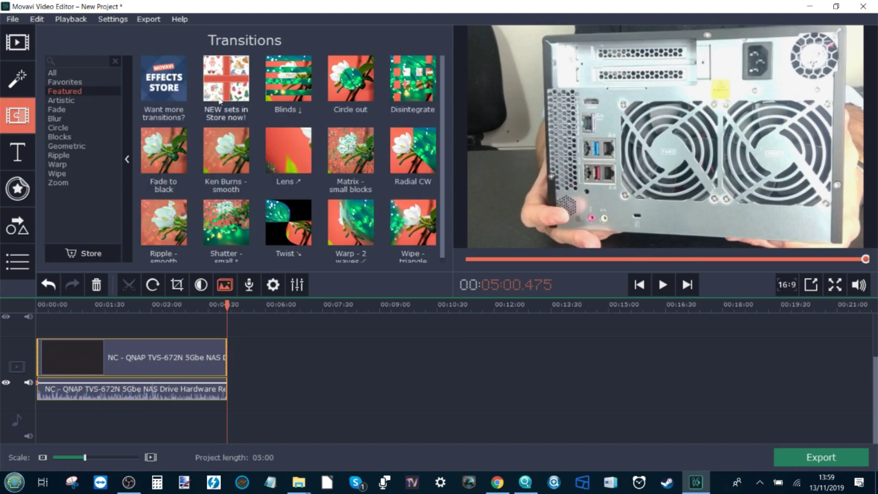
pyautogui.moveTo(288, 78); pyautogui.dragTo(84, 356)
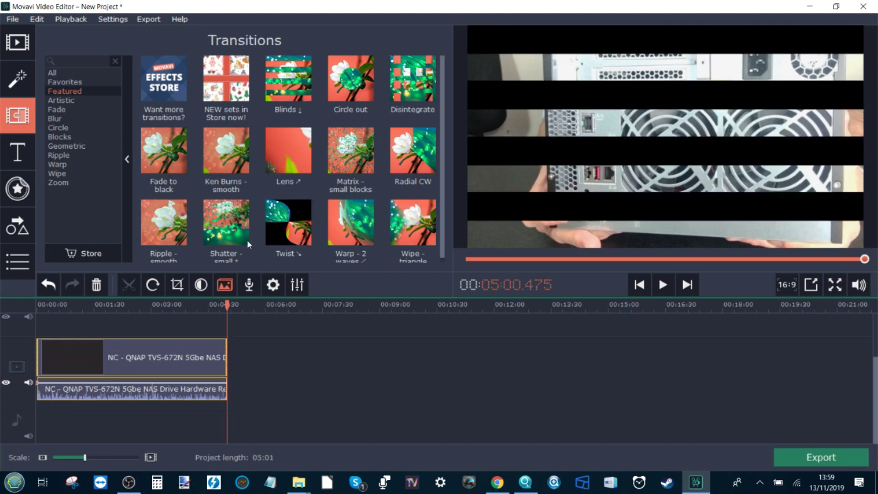
pyautogui.click(17, 152)
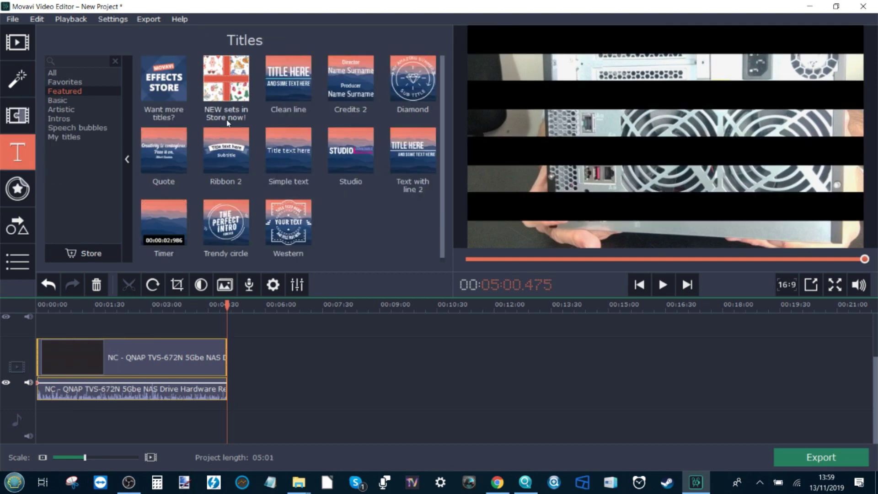
# Add a Clean line title and replace its main text with LOCAL SSD / TEST on two lines.
pyautogui.moveTo(288, 78); pyautogui.dragTo(121, 386)
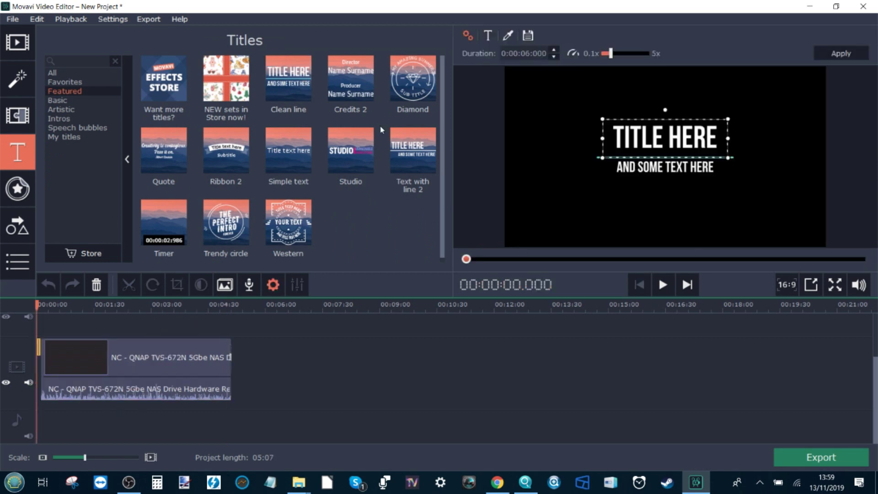
pyautogui.doubleClick(652, 142)
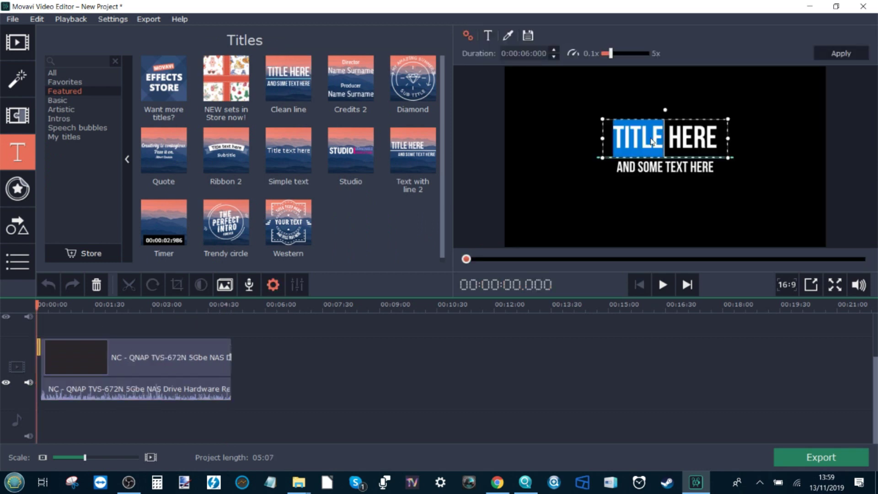
pyautogui.press('BackSpace')
pyautogui.press('Delete')
pyautogui.press('Delete')
pyautogui.press('Delete')
pyautogui.press('Delete')
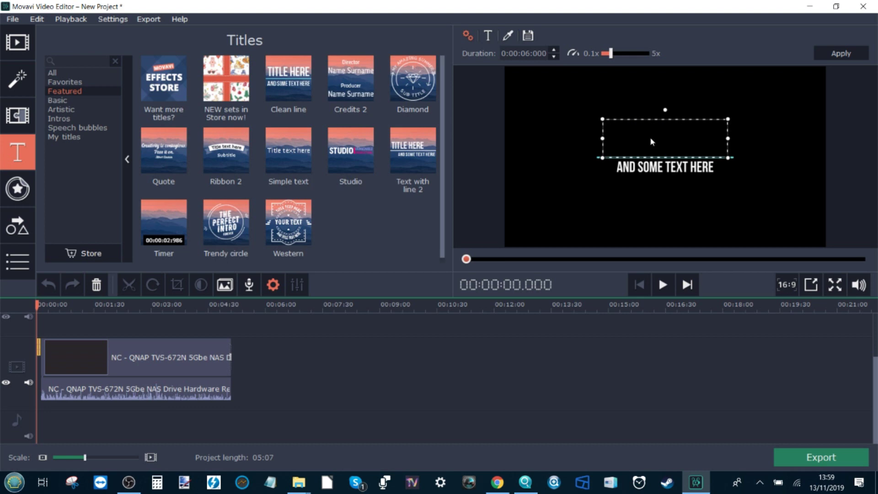
pyautogui.write('LOCAL SSD')
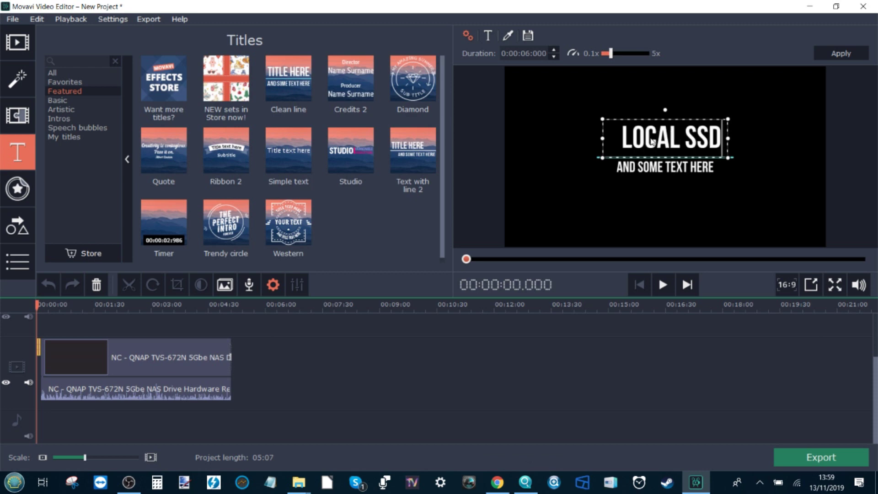
pyautogui.press('Return')
pyautogui.write('TEST')
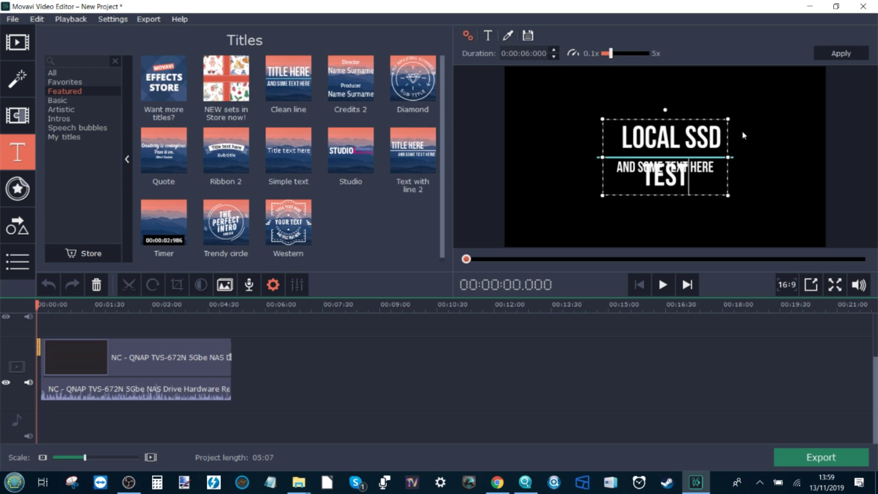
pyautogui.click(691, 190)
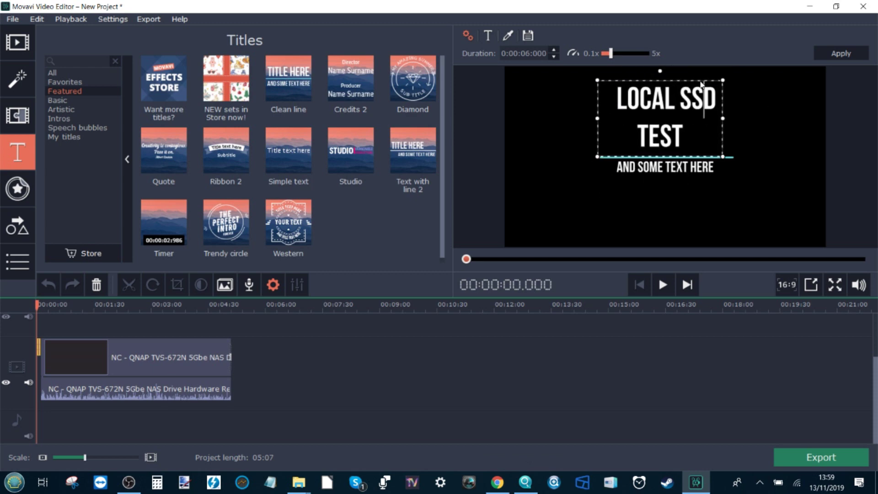
# Change the title's subtitle line to USING INTERNAL SSD.
pyautogui.click(685, 167)
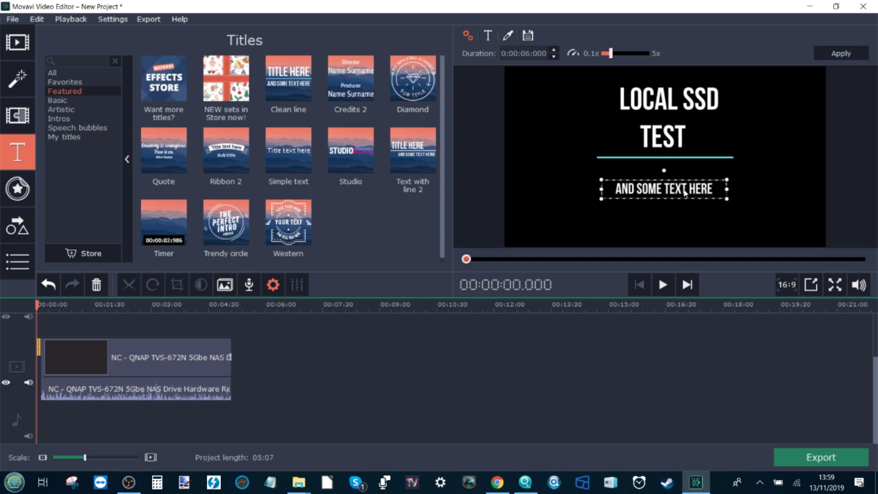
pyautogui.doubleClick(675, 189)
pyautogui.hotkey('ctrl', 'a')
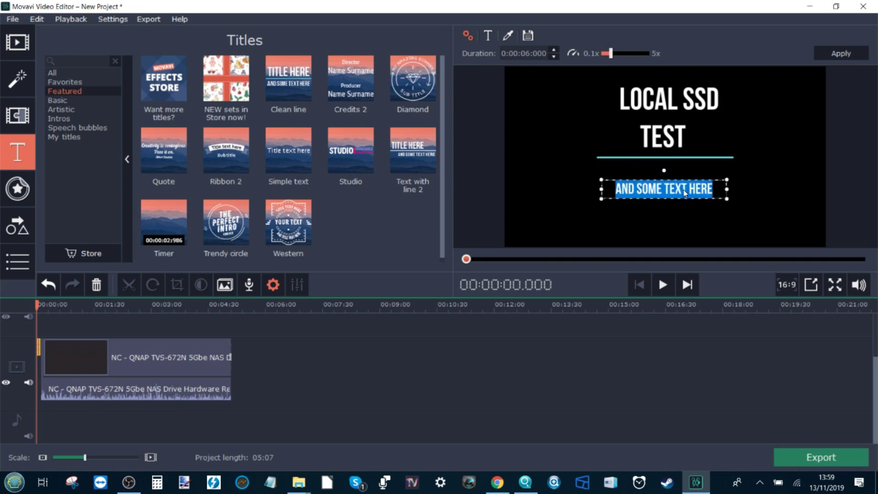
pyautogui.write('USING INTER')
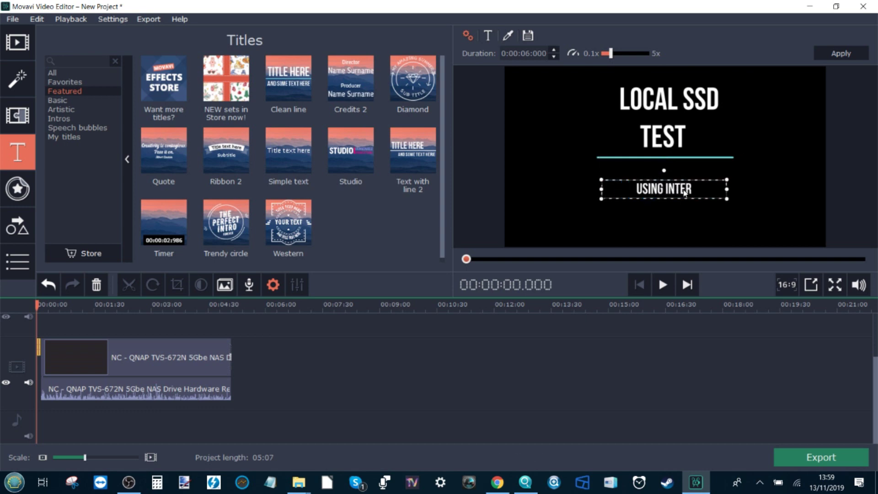
pyautogui.write('NAL SSD')
pyautogui.click(734, 201)
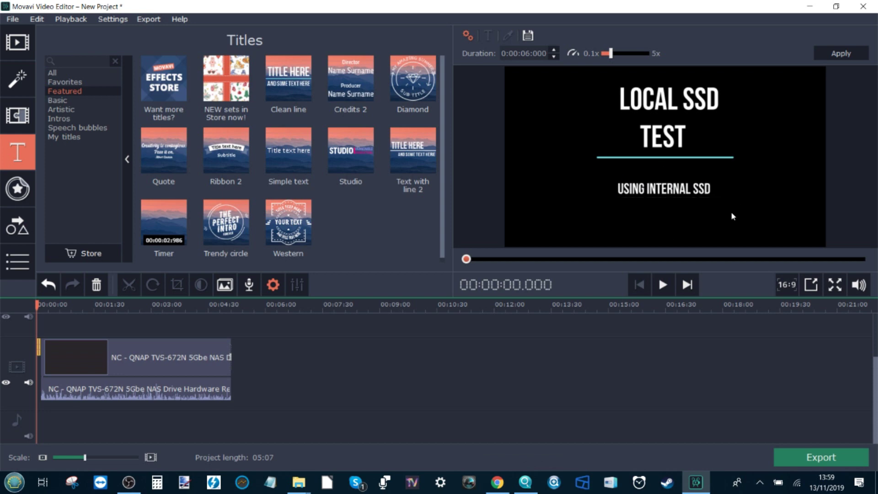
pyautogui.click(117, 306)
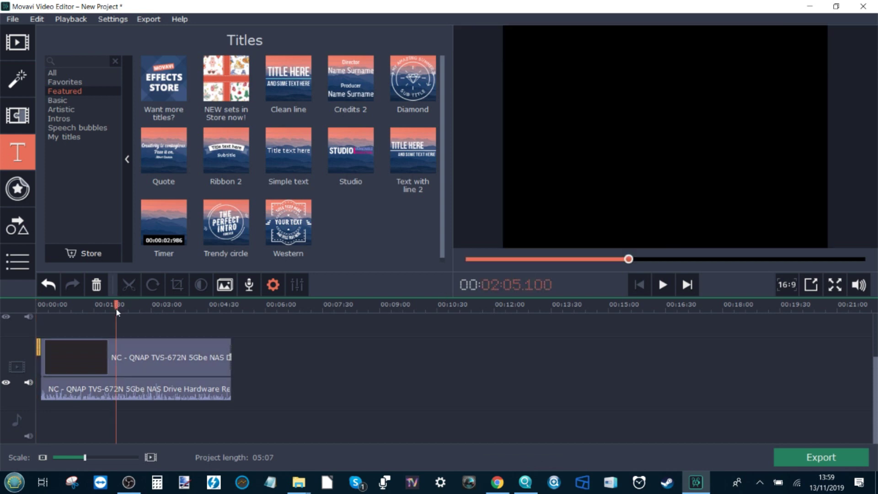
# Split the review clip at 02:33.900 into two parts.
pyautogui.click(134, 343)
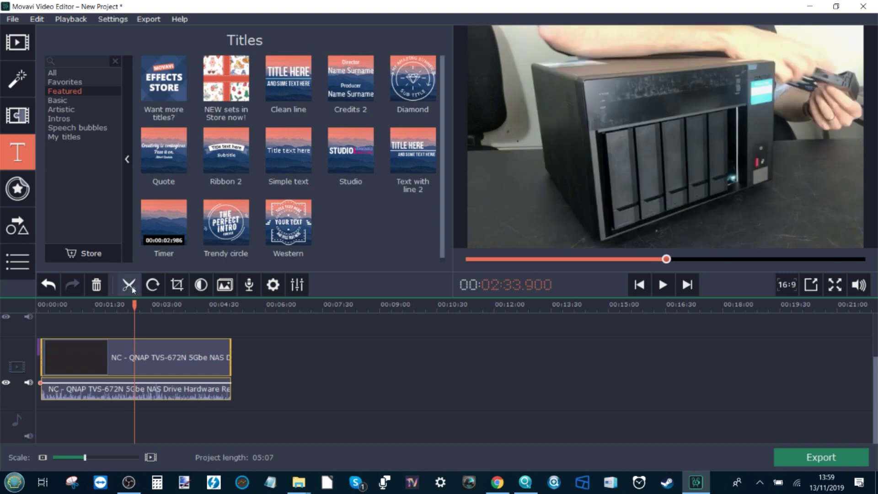
pyautogui.click(128, 284)
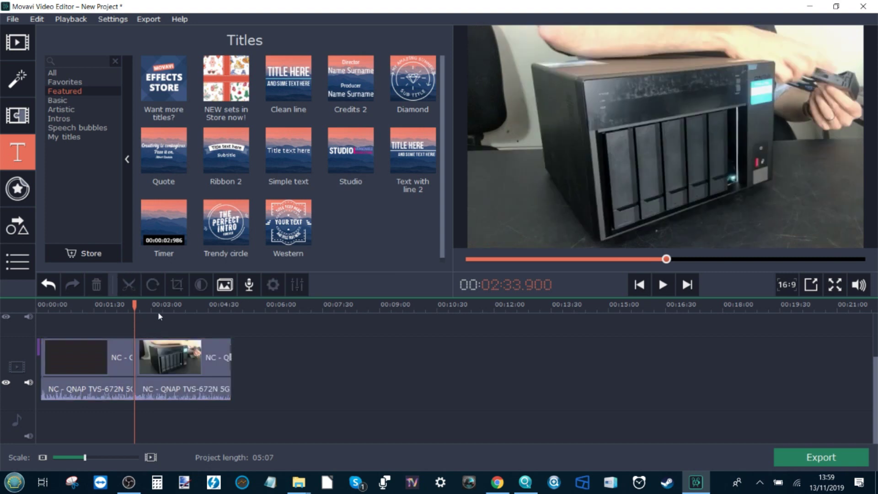
pyautogui.click(172, 305)
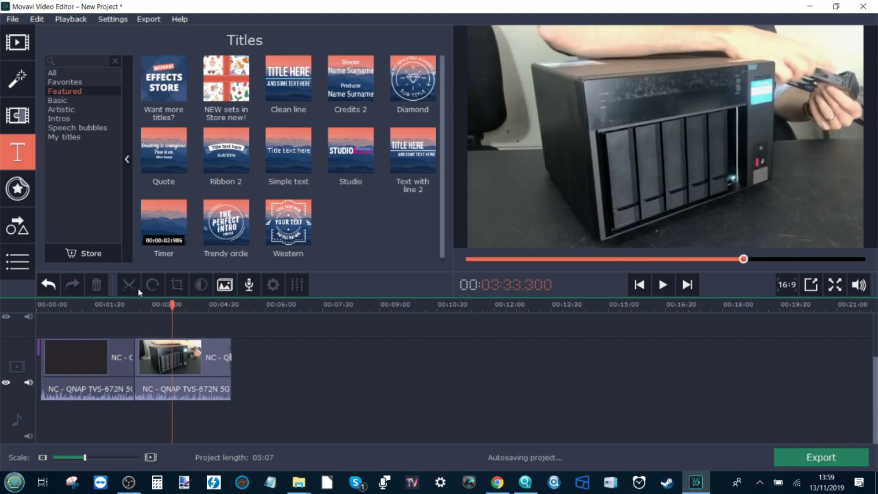
pyautogui.click(157, 353)
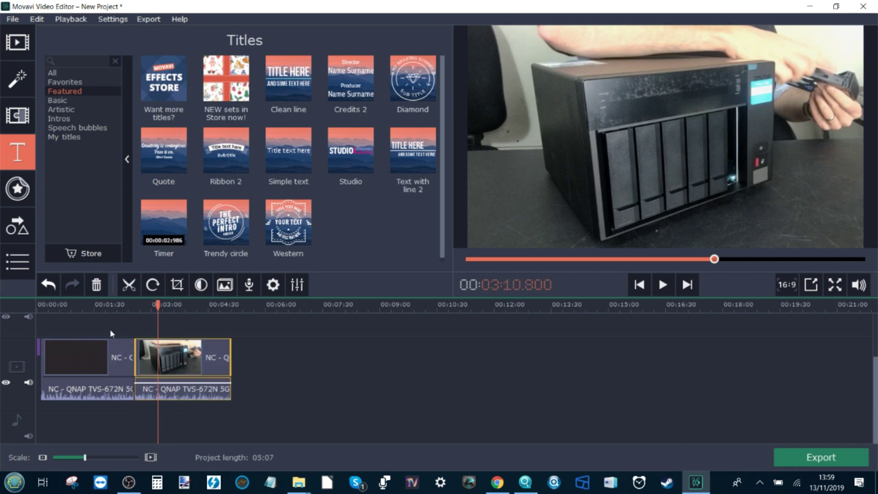
# Move the dark first part after the QNAP part, then try adding a Diamond title.
pyautogui.moveTo(108, 361); pyautogui.dragTo(106, 406)
pyautogui.moveTo(94, 357); pyautogui.dragTo(212, 359)
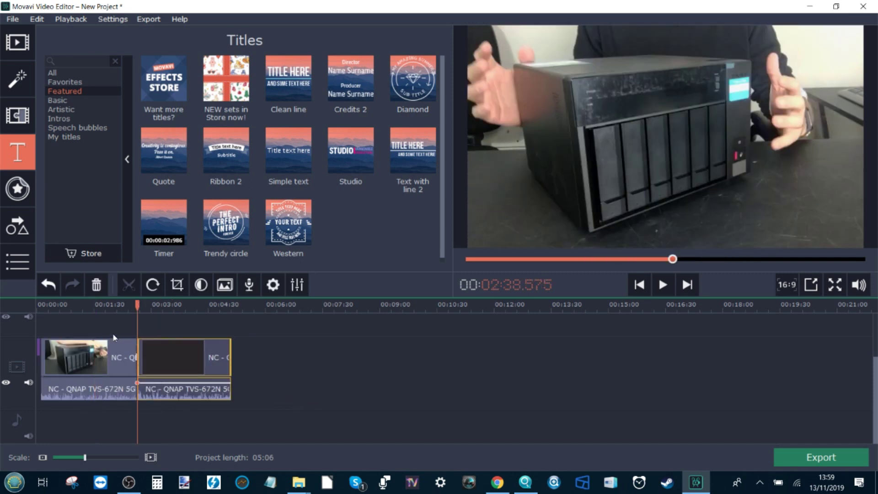
pyautogui.click(187, 319)
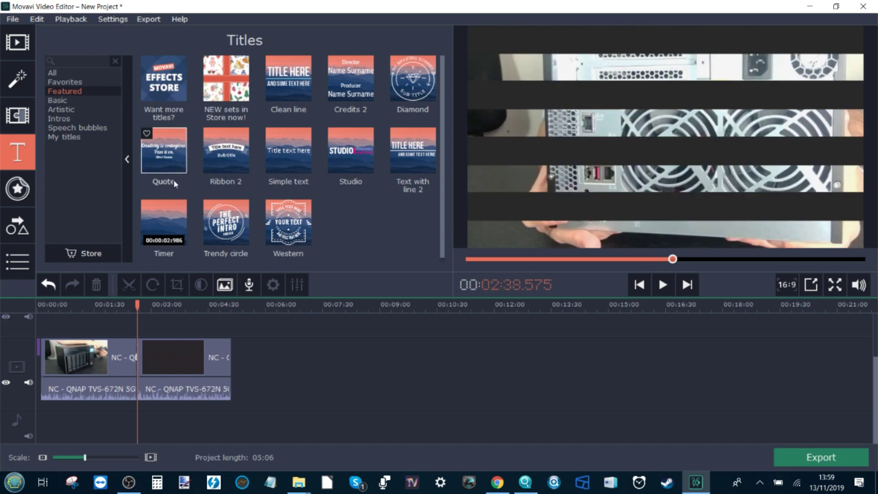
pyautogui.click(169, 360)
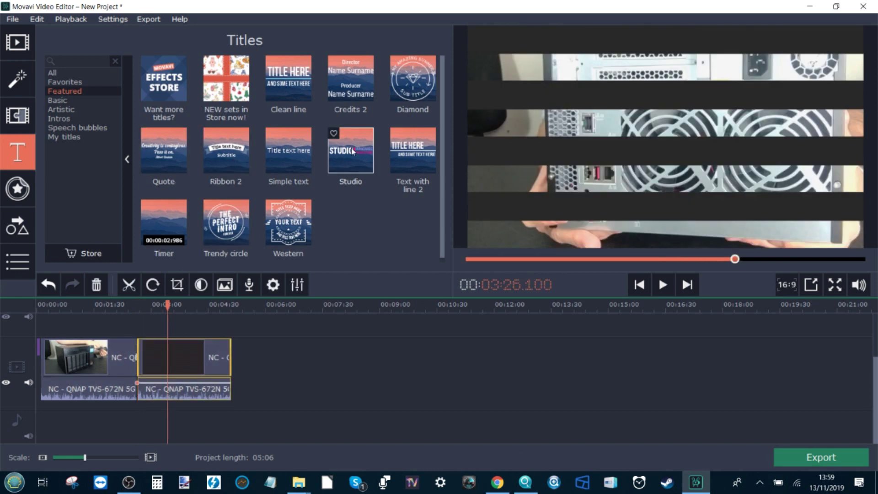
pyautogui.moveTo(413, 78); pyautogui.dragTo(268, 189)
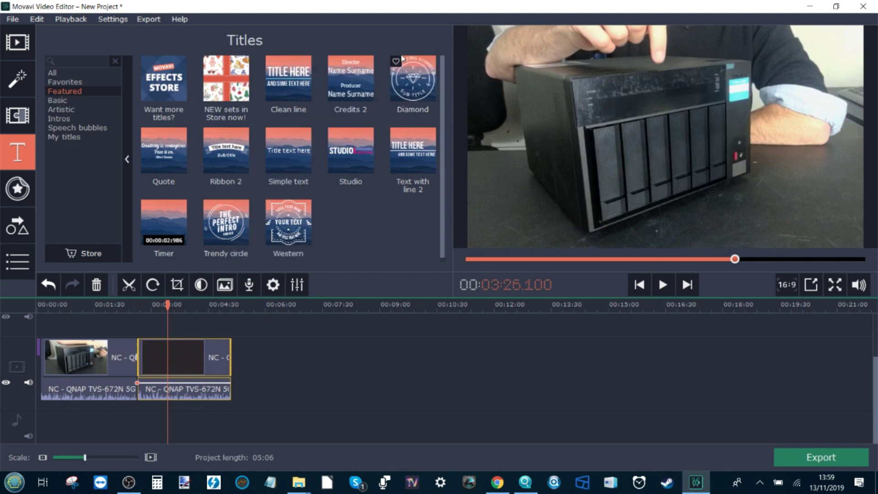
# Try placing the Circle out transition between the clips, then scrub through to the 05:06 end.
pyautogui.click(17, 114)
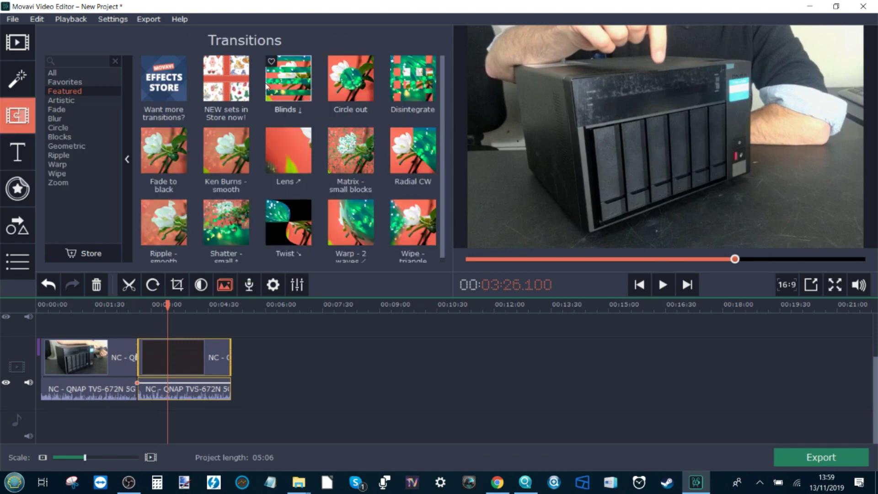
pyautogui.moveTo(349, 81); pyautogui.dragTo(180, 353)
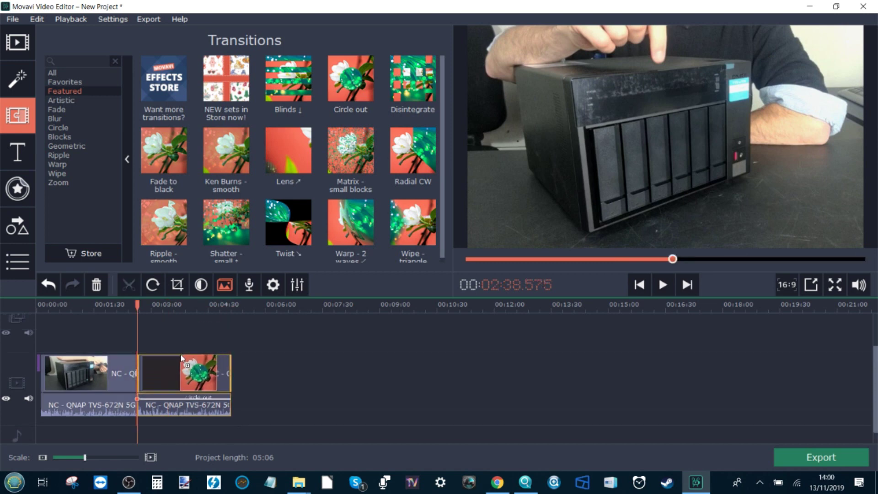
pyautogui.click(196, 304)
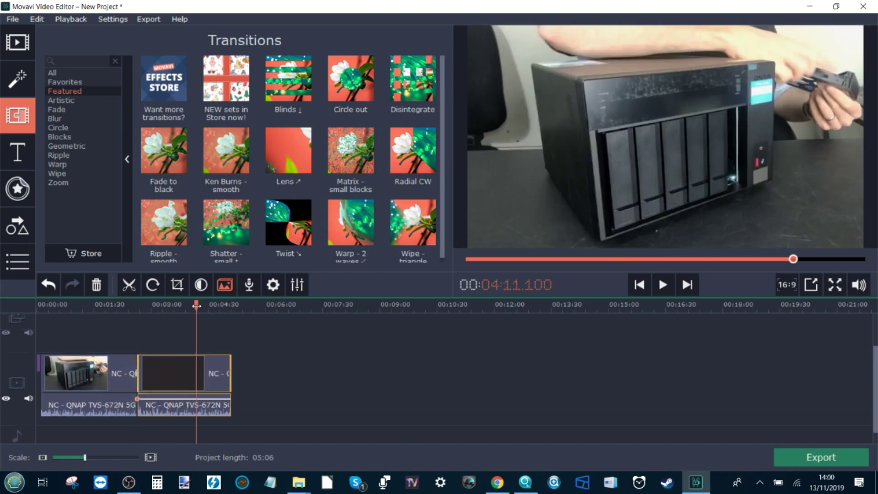
pyautogui.moveTo(196, 304); pyautogui.dragTo(150, 306)
pyautogui.click(100, 304)
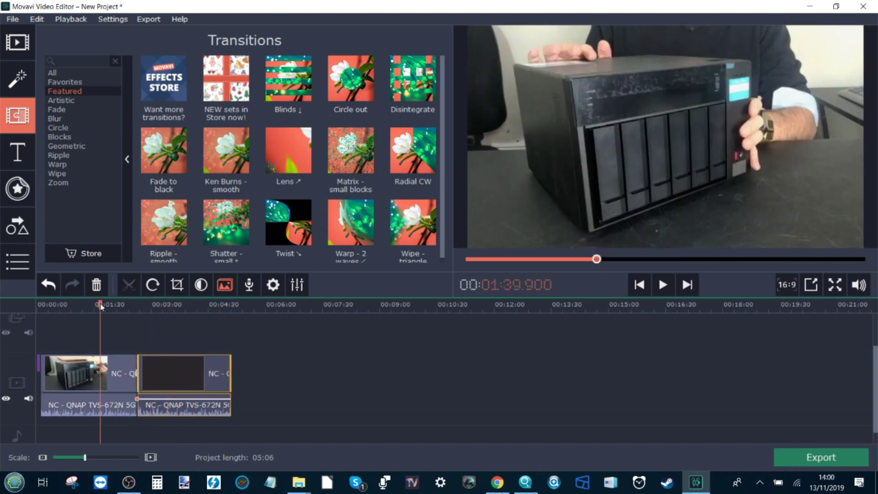
pyautogui.click(231, 306)
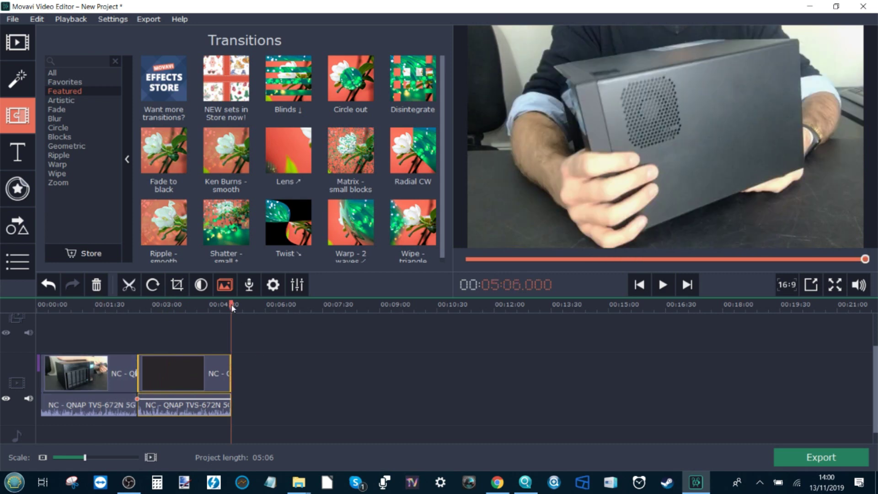
# Save the project as 'LOCAL SSD EDITING TEST' (.mepb) on the Desktop.
pyautogui.click(13, 19)
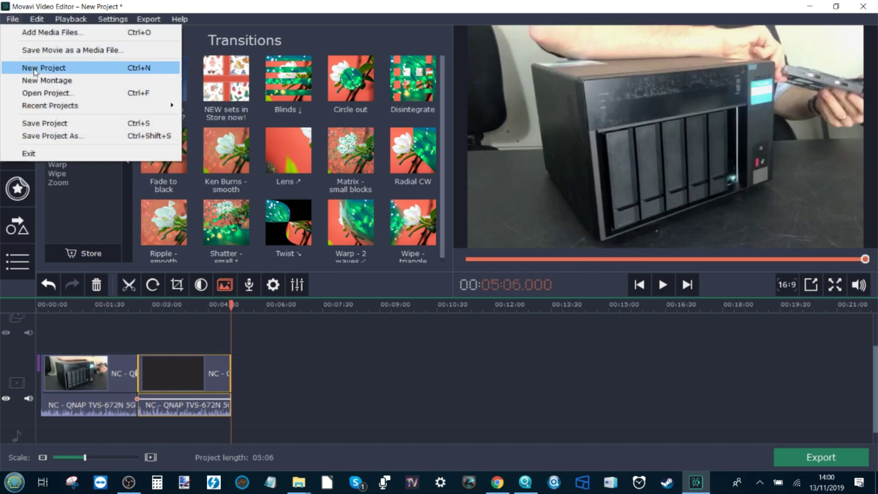
pyautogui.click(68, 136)
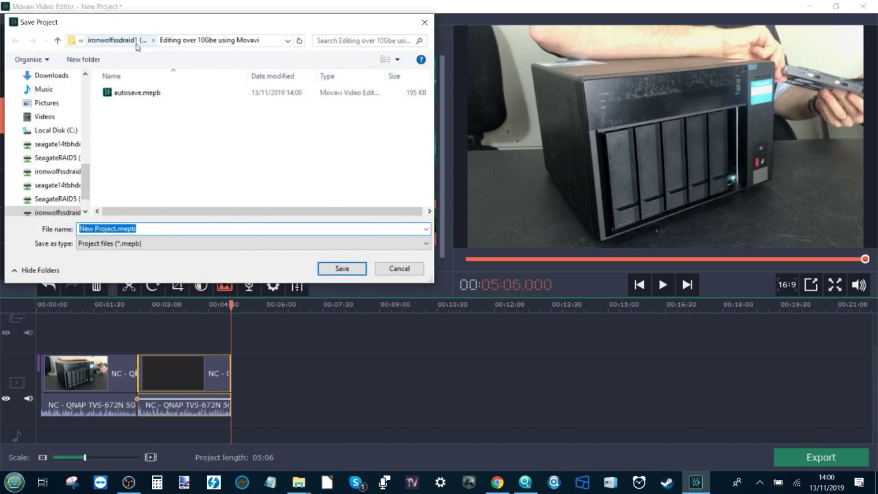
pyautogui.scroll(5, 47, 101)
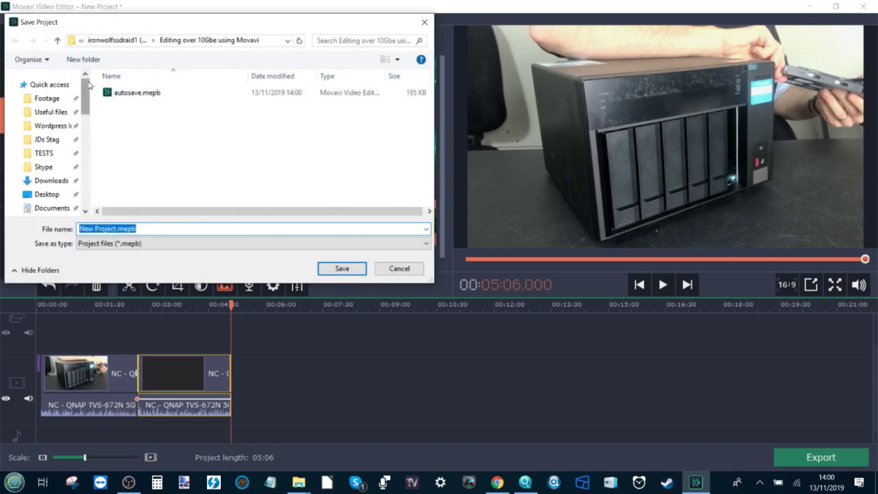
pyautogui.click(47, 100)
pyautogui.click(43, 167)
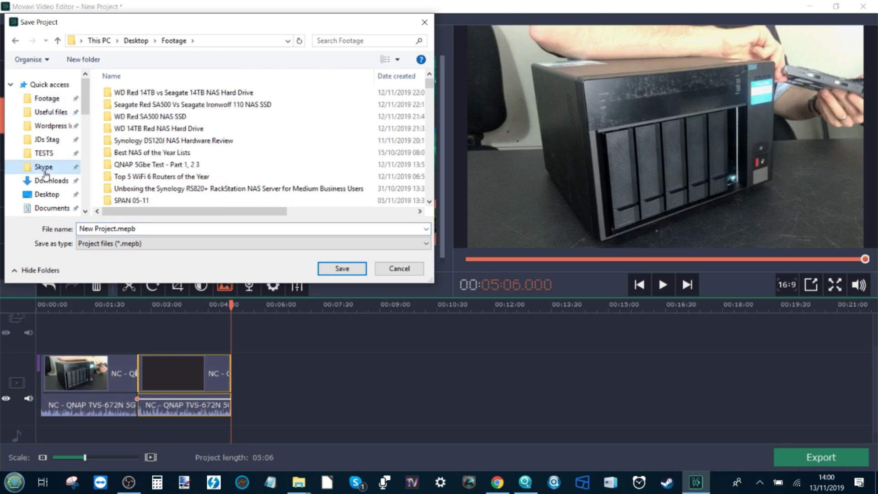
pyautogui.click(46, 194)
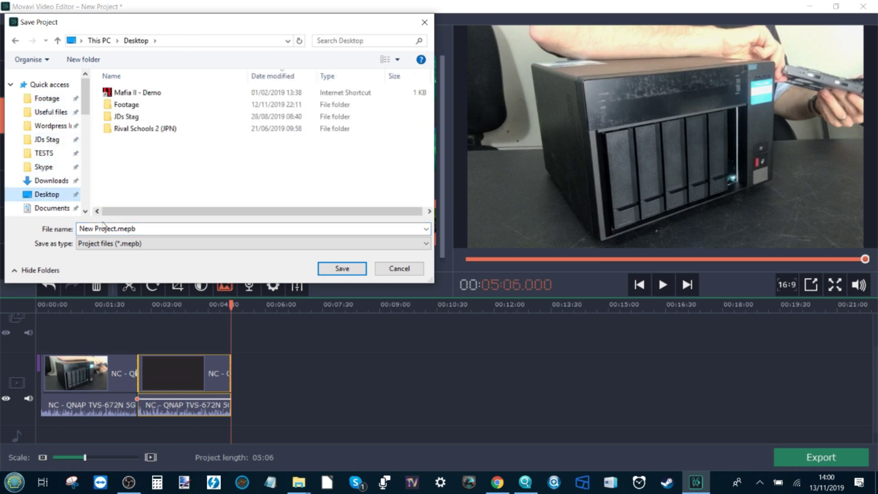
pyautogui.click(108, 227)
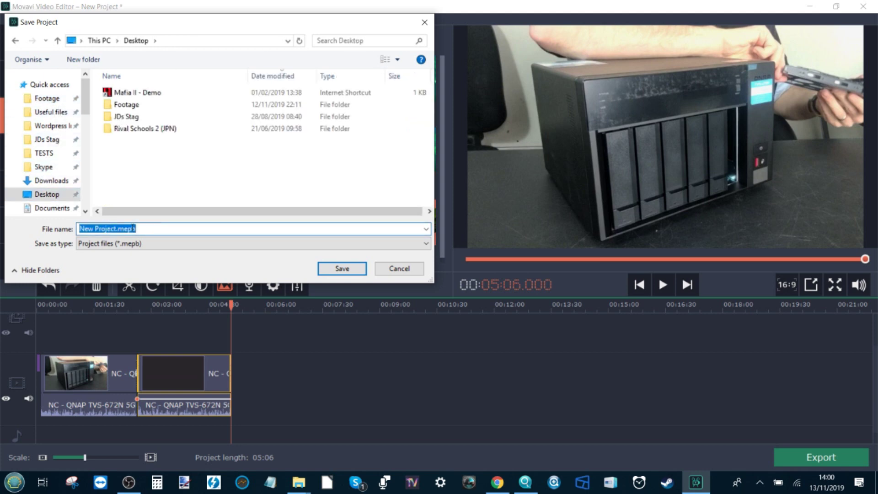
pyautogui.write('LO')
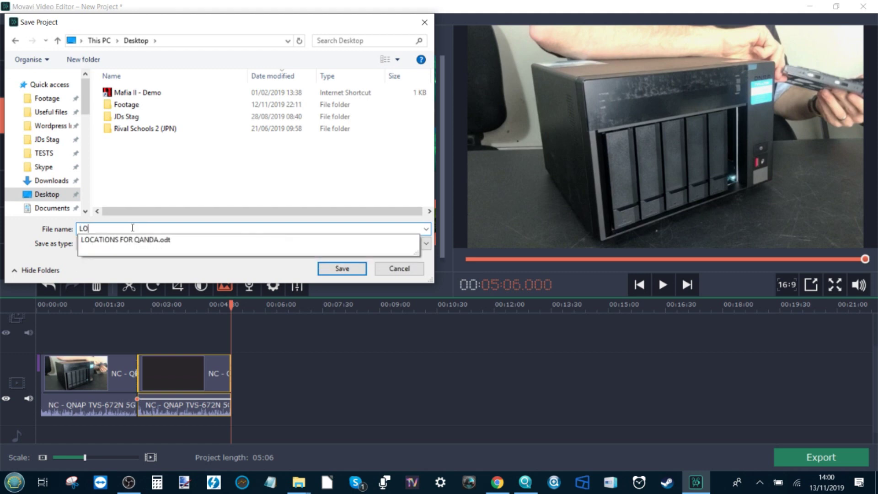
pyautogui.write('CAL SSD EDITING TEST')
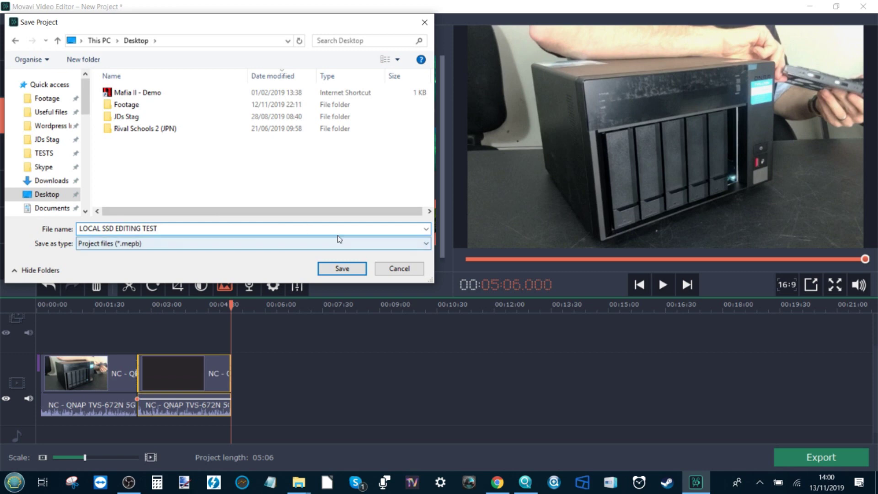
pyautogui.click(343, 268)
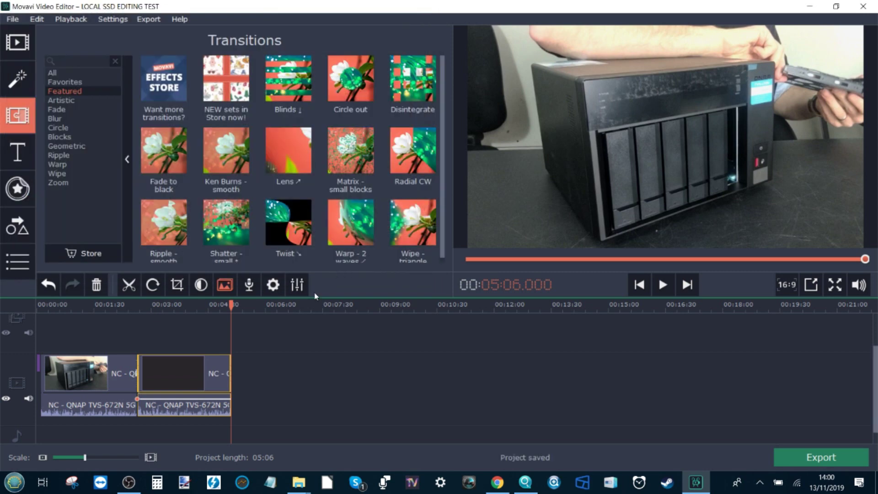
pyautogui.click(283, 334)
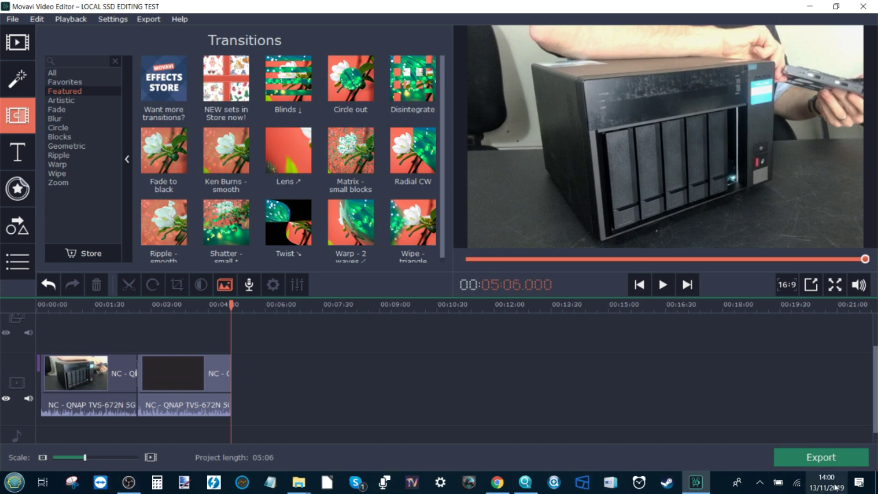
# Search the Start menu for CLOCK and launch Alarms & Clock.
pyautogui.click(15, 483)
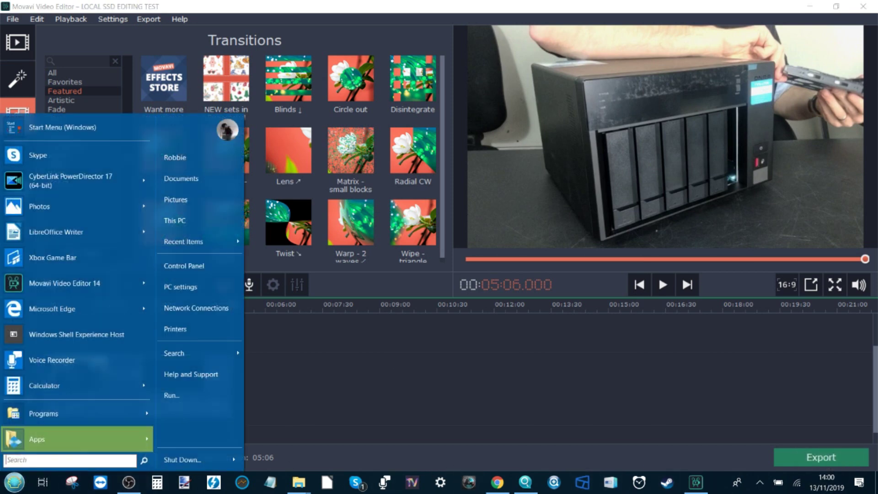
pyautogui.write('STO')
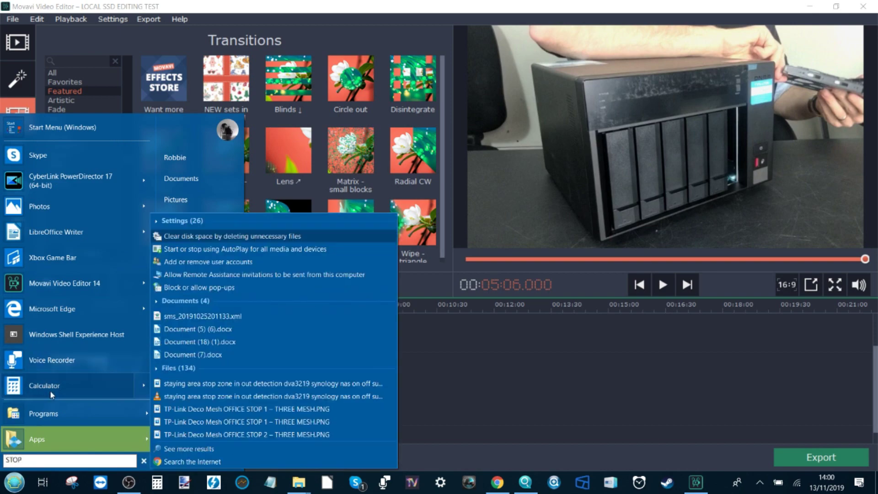
pyautogui.press('Escape')
pyautogui.write('STOP')
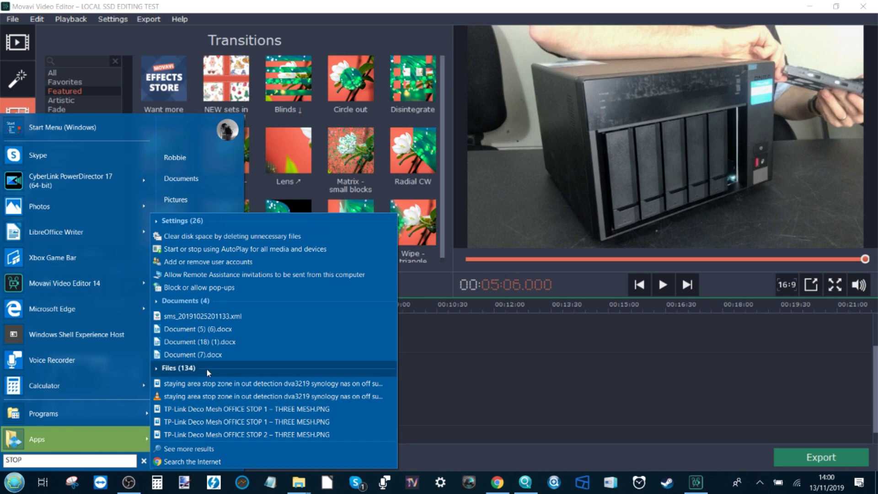
pyautogui.write('WATCH')
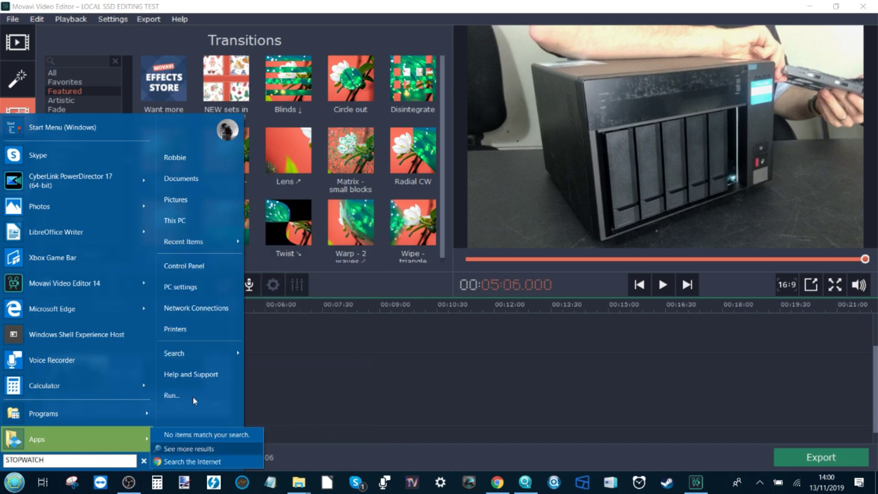
pyautogui.press('BackSpace')
pyautogui.press('BackSpace')
pyautogui.press('BackSpace')
pyautogui.press('BackSpace')
pyautogui.press('BackSpace')
pyautogui.press('BackSpace')
pyautogui.press('BackSpace')
pyautogui.press('BackSpace')
pyautogui.press('BackSpace')
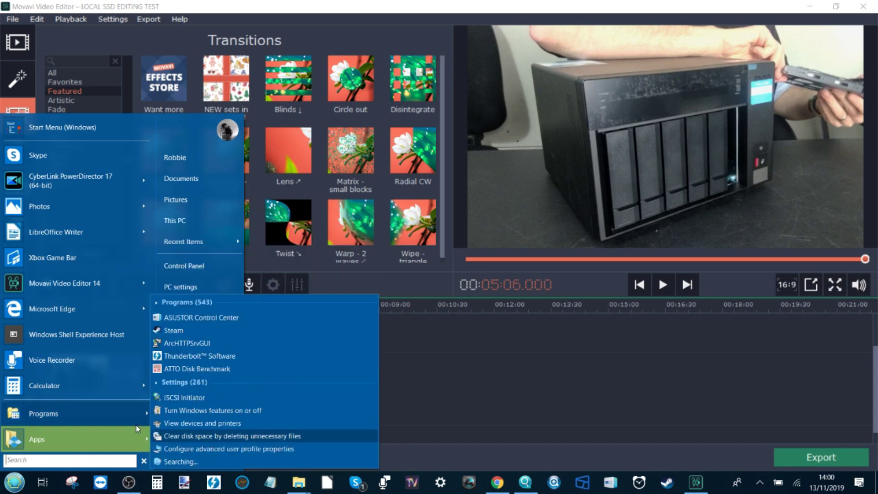
pyautogui.write('CLOCK')
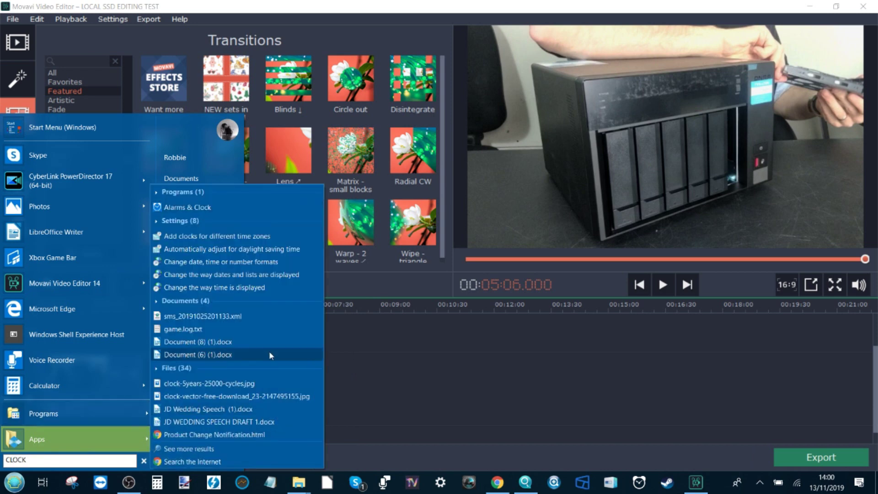
pyautogui.click(205, 208)
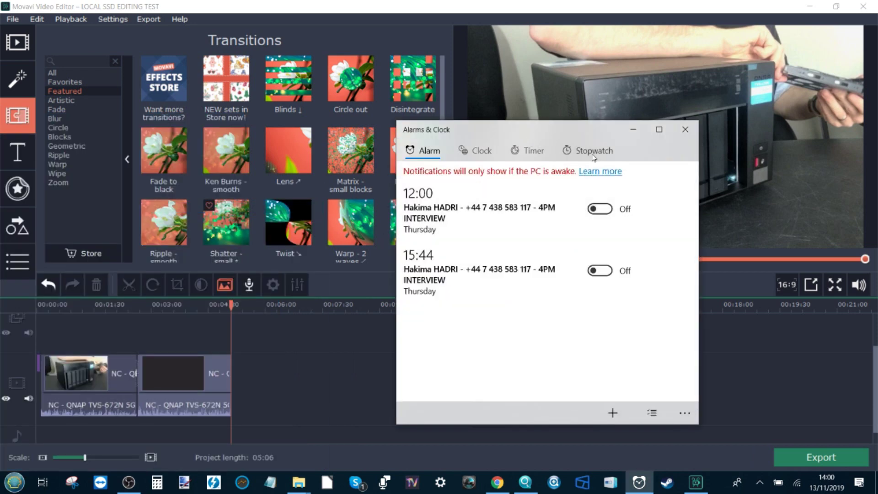
# Reset the Alarms & Clock stopwatch to zero and move its window to the right.
pyautogui.click(594, 150)
pyautogui.click(502, 313)
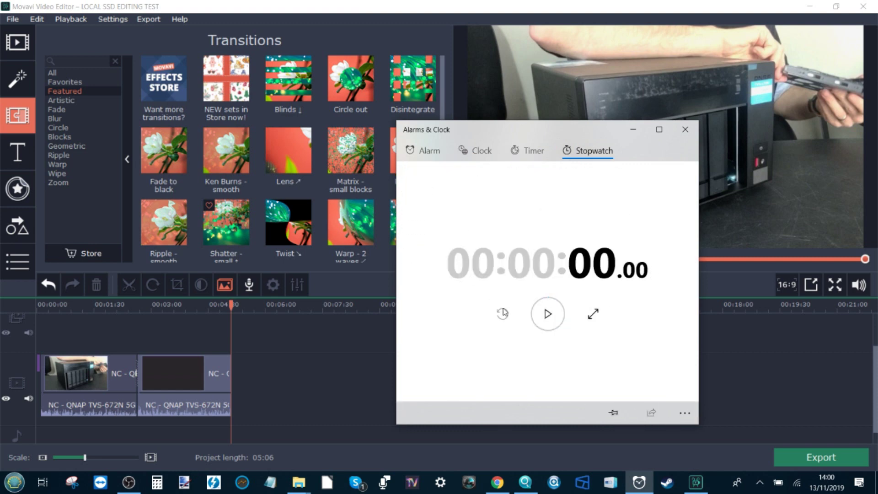
pyautogui.moveTo(493, 128); pyautogui.dragTo(626, 131)
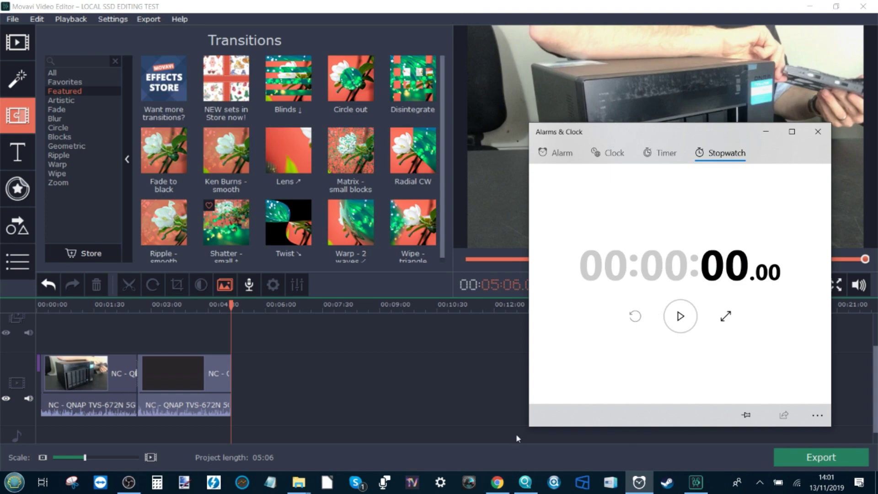
pyautogui.click(129, 483)
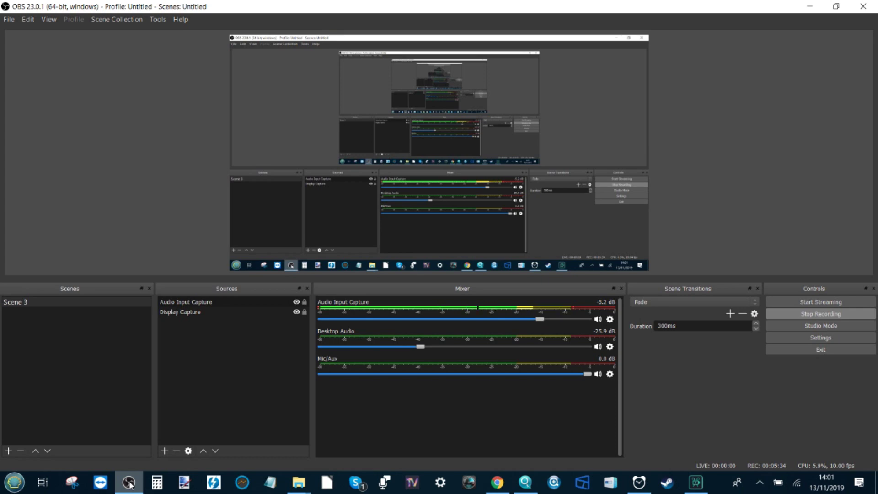
pyautogui.click(129, 482)
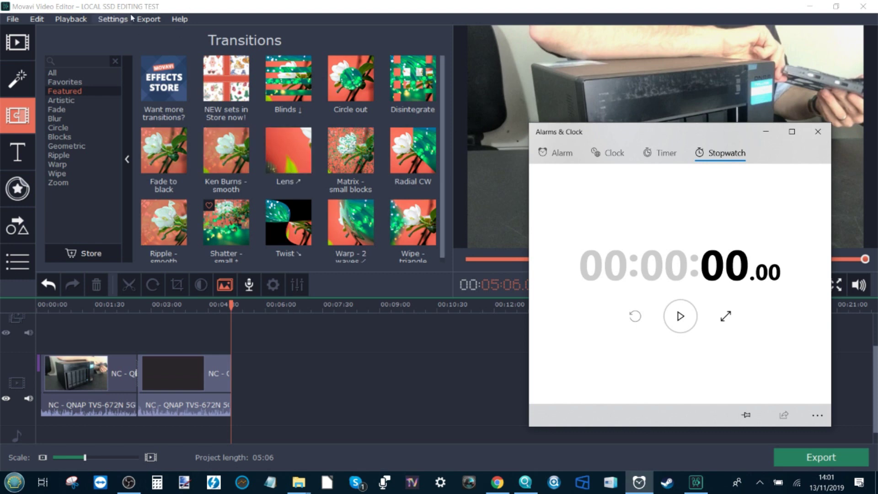
pyautogui.click(147, 19)
# Choose Highest-quality MP4 export settings and arrange the export and stopwatch windows side by side.
pyautogui.click(176, 35)
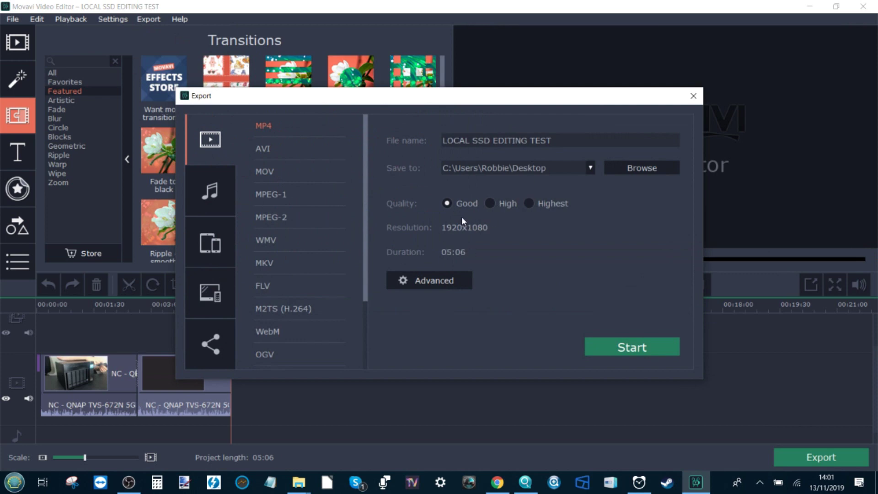
pyautogui.click(528, 203)
pyautogui.moveTo(522, 96); pyautogui.dragTo(324, 92)
pyautogui.click(638, 481)
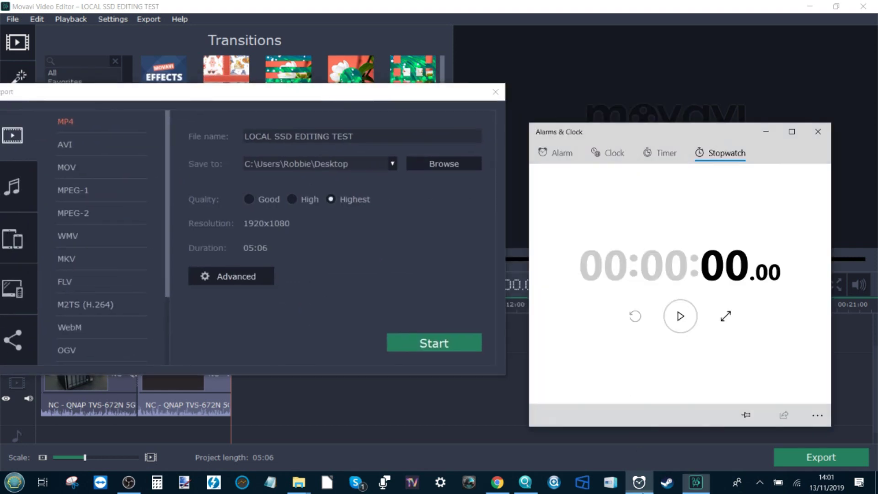
pyautogui.moveTo(615, 129); pyautogui.dragTo(614, 94)
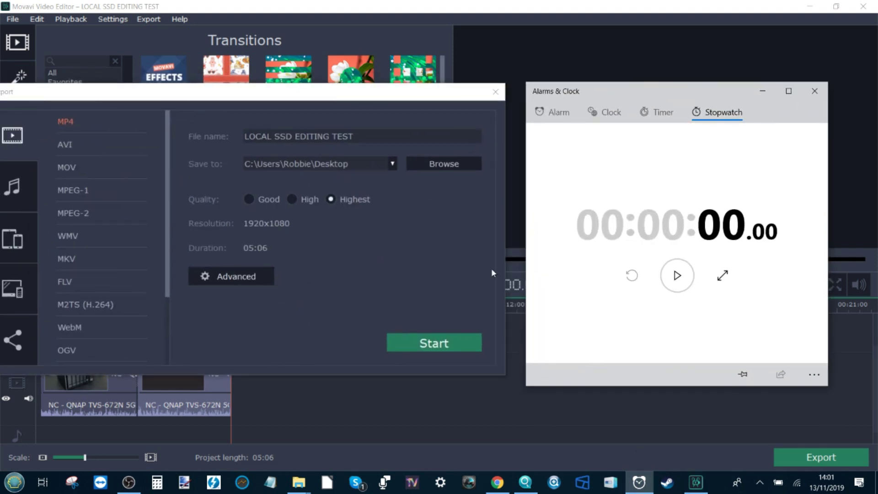
# Start the MP4 export to the Desktop and start the stopwatch timing it.
pyautogui.click(451, 341)
pyautogui.click(451, 339)
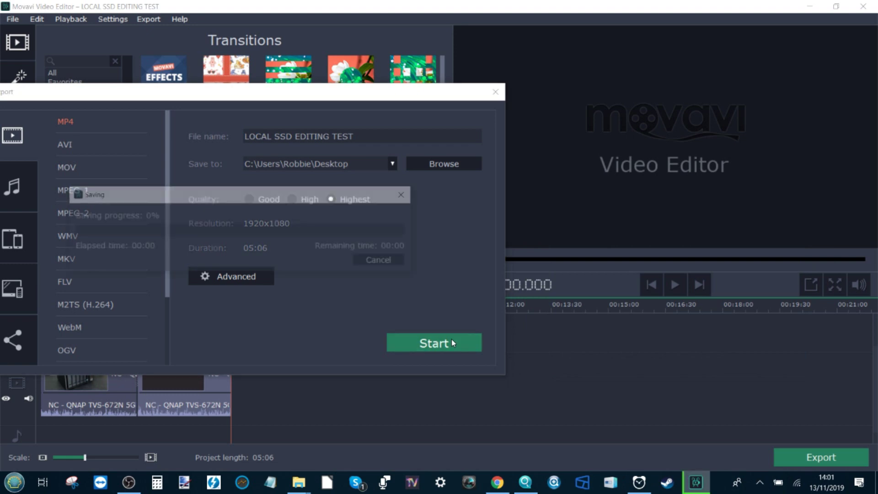
pyautogui.click(638, 481)
pyautogui.click(678, 276)
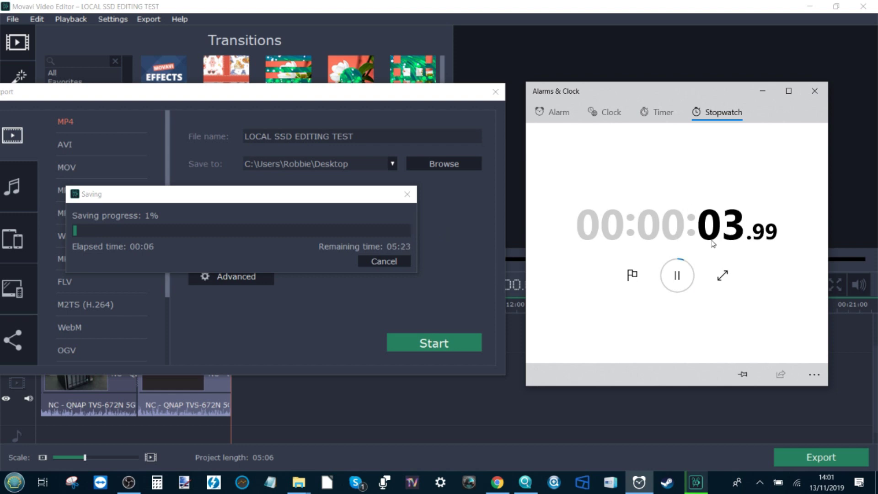
# Stop the stopwatch at 00:00:05.43 while the export climbs to 29%.
pyautogui.click(673, 275)
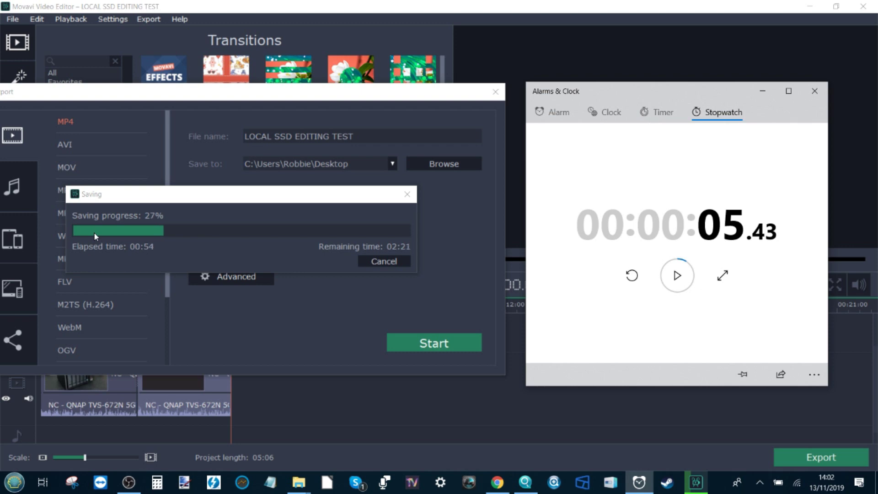
pyautogui.rightClick(717, 490)
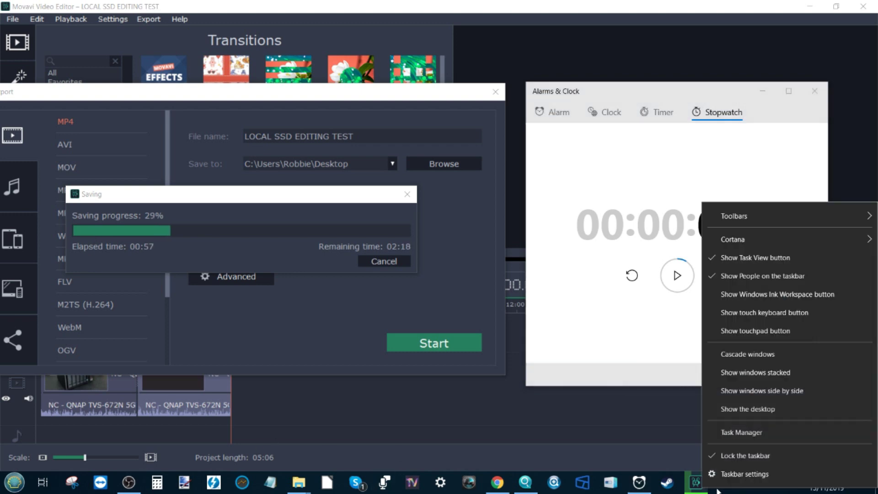
# Place Task Manager beside Movavi to watch CPU, memory and disk until the save succeeds.
pyautogui.click(731, 429)
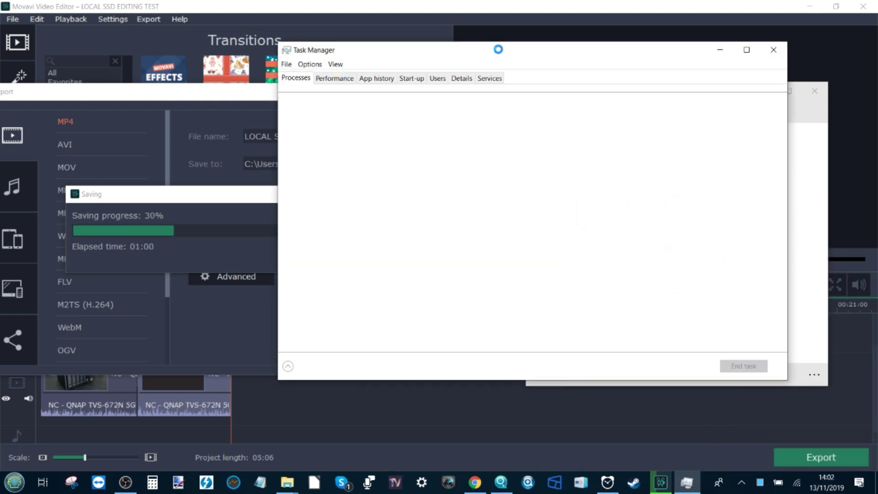
pyautogui.moveTo(500, 54); pyautogui.dragTo(693, 81)
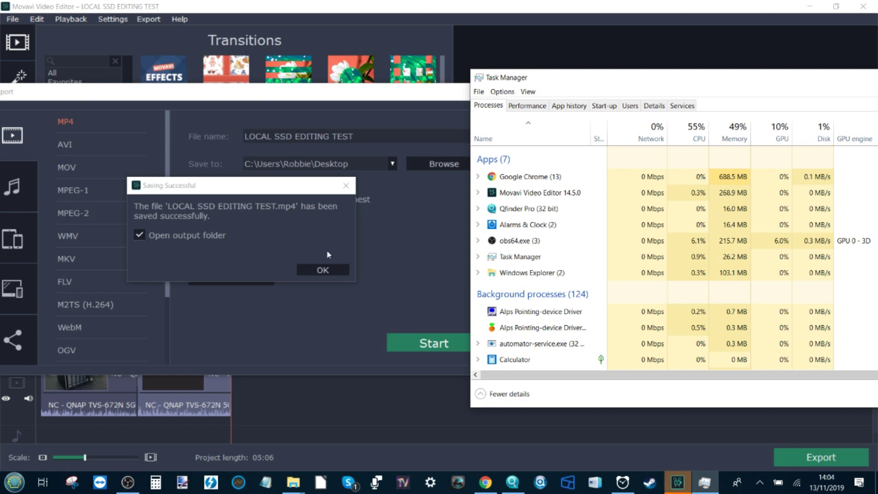
# Acknowledge the saved export, play LOCAL SSD EDITING TEST.mp4, then close the player and folder.
pyautogui.click(328, 269)
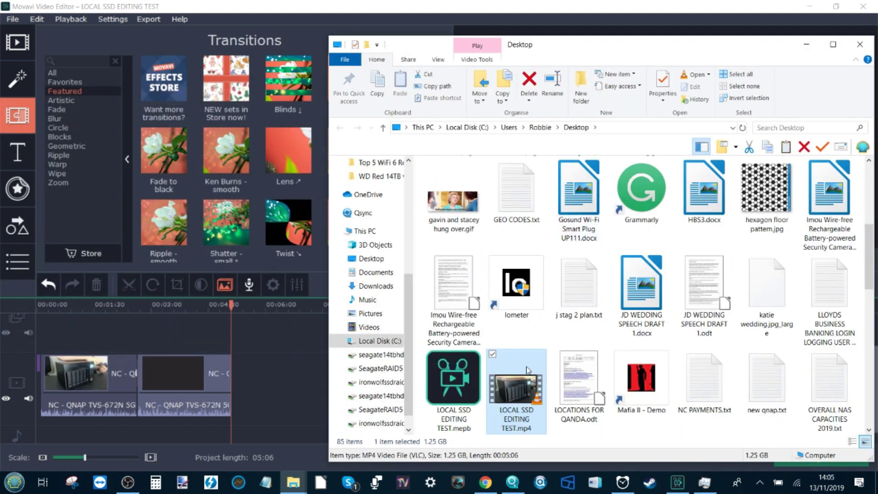
pyautogui.doubleClick(527, 370)
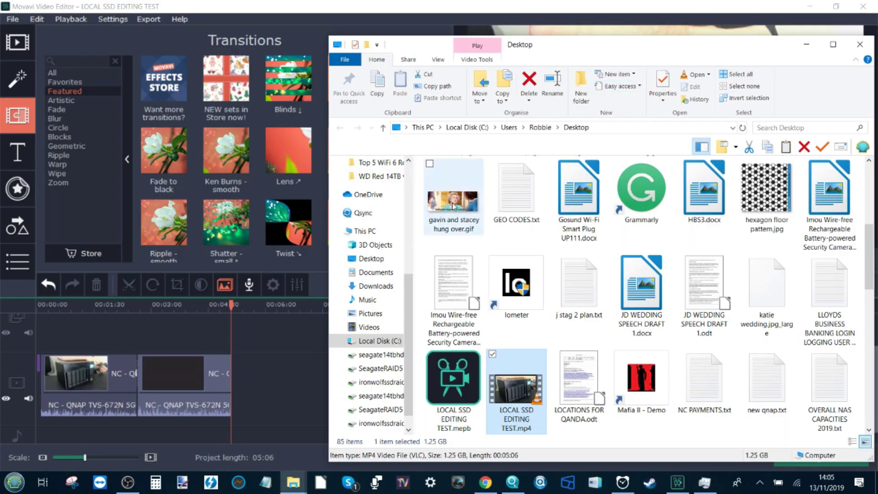
pyautogui.click(807, 45)
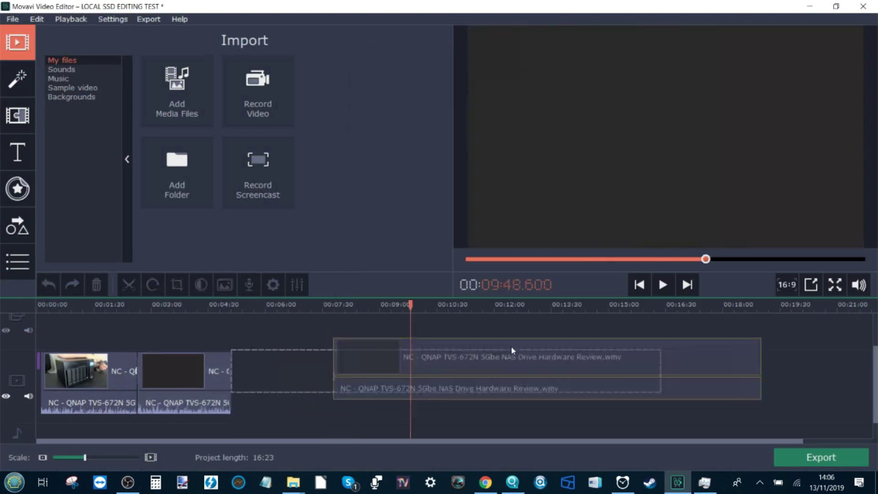
# Put the review video on the 1GBE NAS EDITING TEST timeline and show the second clip's source folder.
pyautogui.moveTo(347, 365); pyautogui.dragTo(237, 373)
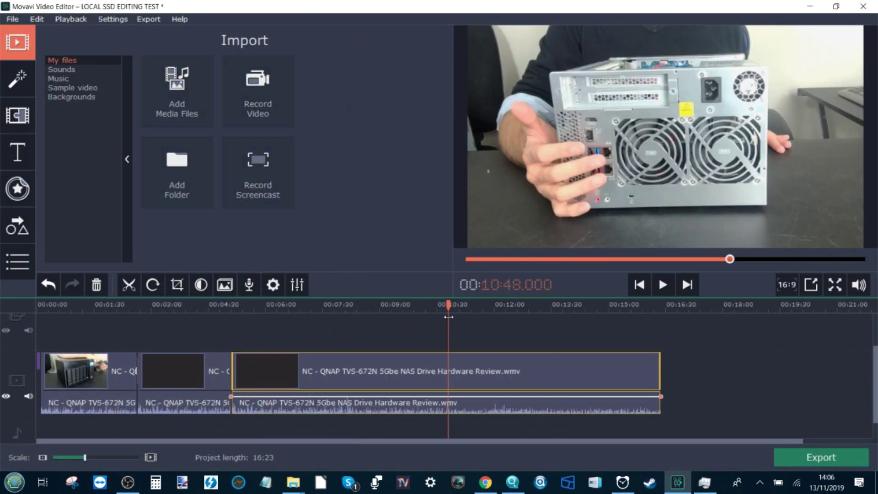
pyautogui.click(183, 372)
pyautogui.click(137, 308)
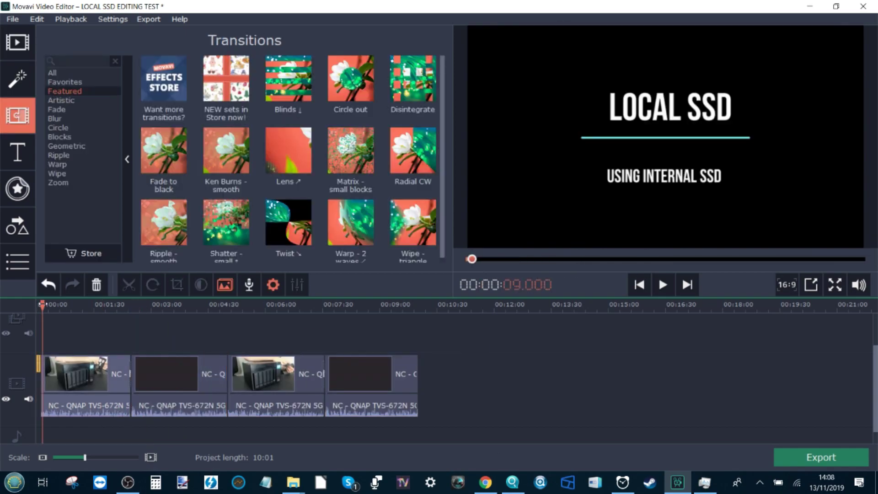
pyautogui.click(12, 19)
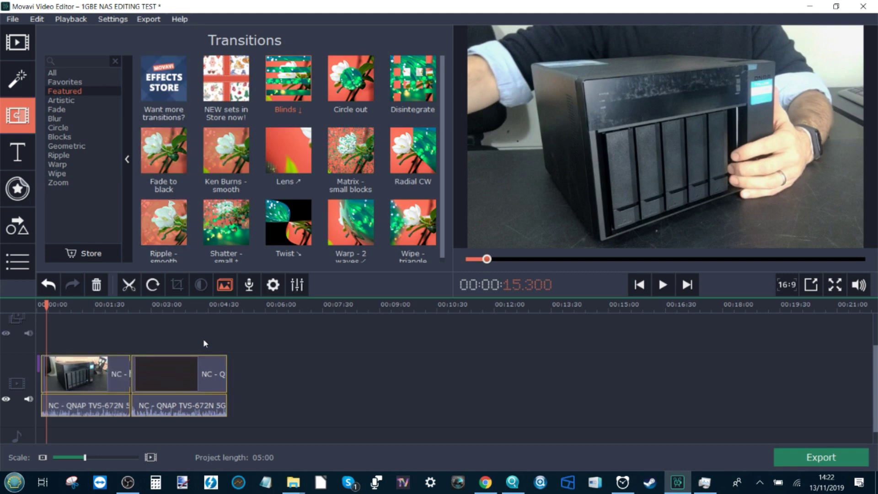
pyautogui.rightClick(185, 370)
pyautogui.click(211, 355)
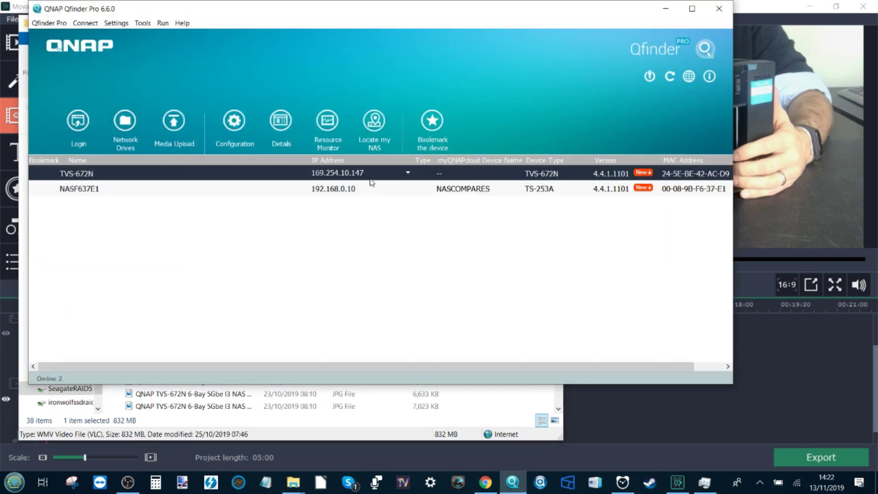
# Keep 169.254.10.147 as the TVS-672N address, minimise Qfinder Pro and return to Movavi.
pyautogui.click(407, 171)
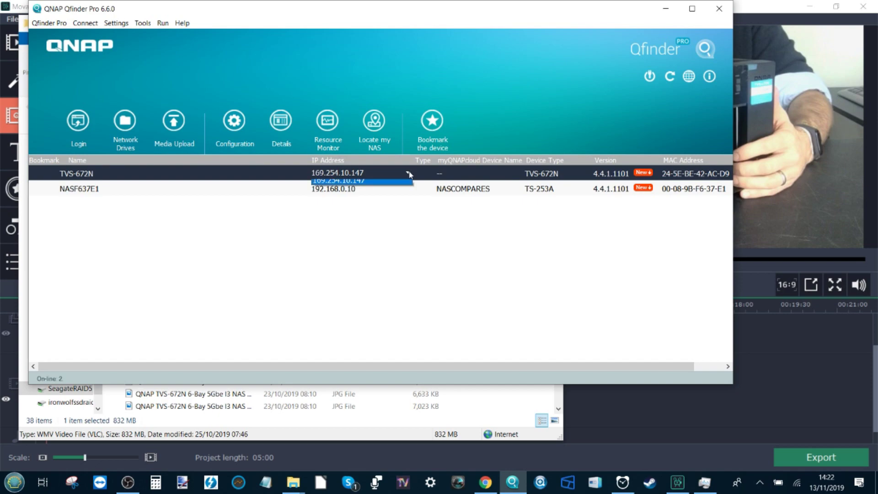
pyautogui.click(402, 231)
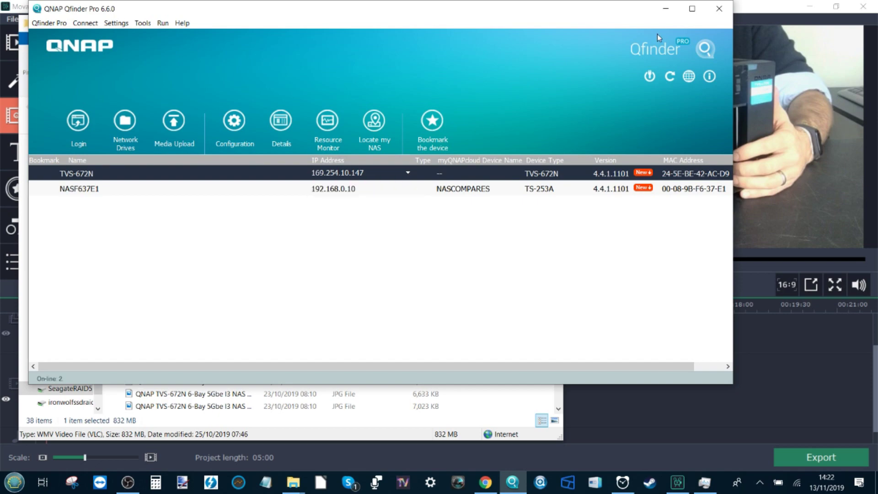
pyautogui.click(666, 8)
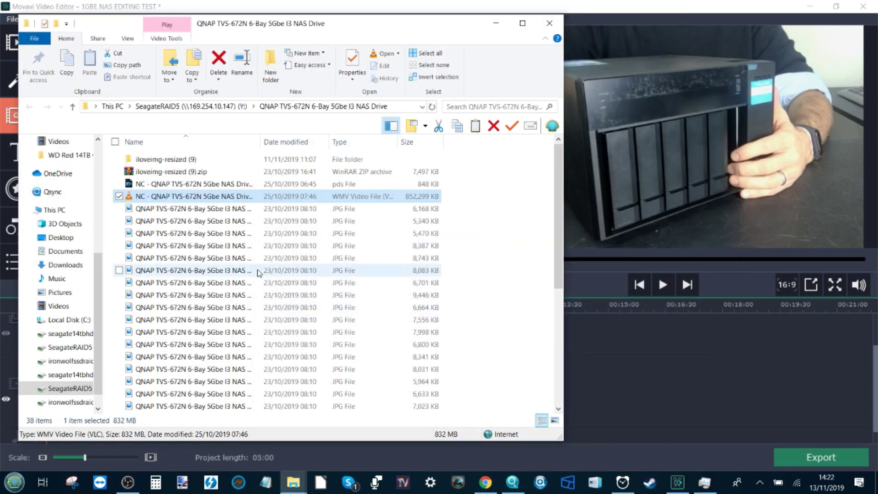
pyautogui.click(568, 13)
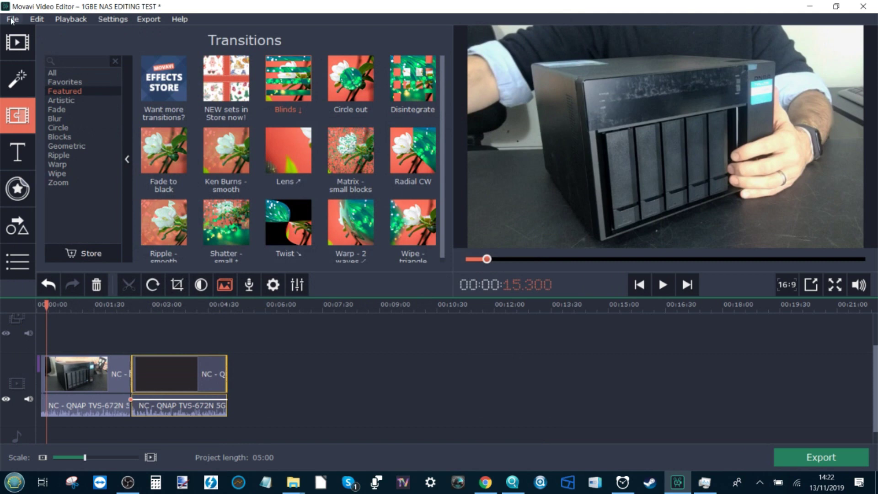
# Save the project, then save it as '1GBE NAS EDITING TEST.mepb' on the SeagateRAID5 drive.
pyautogui.click(11, 20)
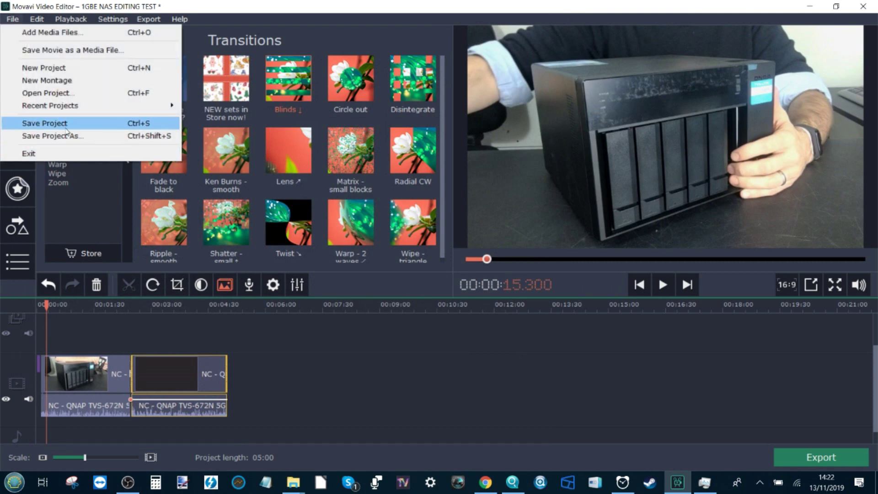
pyautogui.click(27, 124)
pyautogui.click(12, 19)
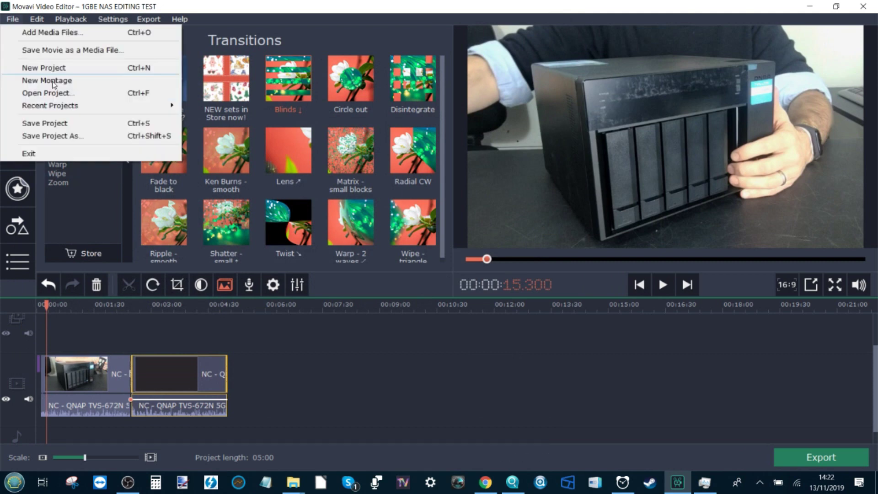
pyautogui.click(62, 134)
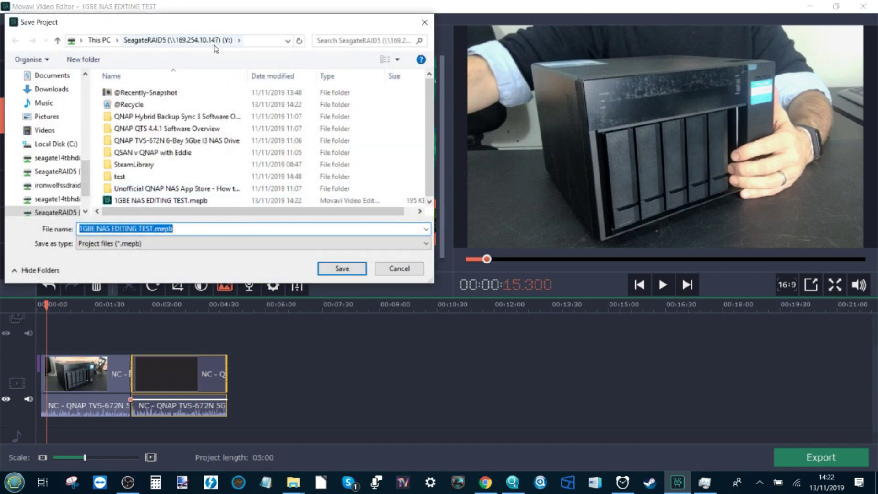
pyautogui.click(351, 268)
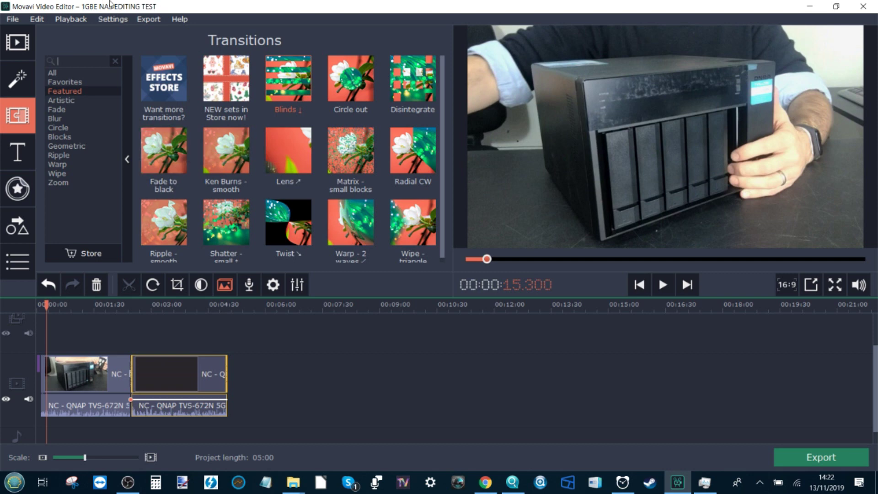
pyautogui.click(148, 20)
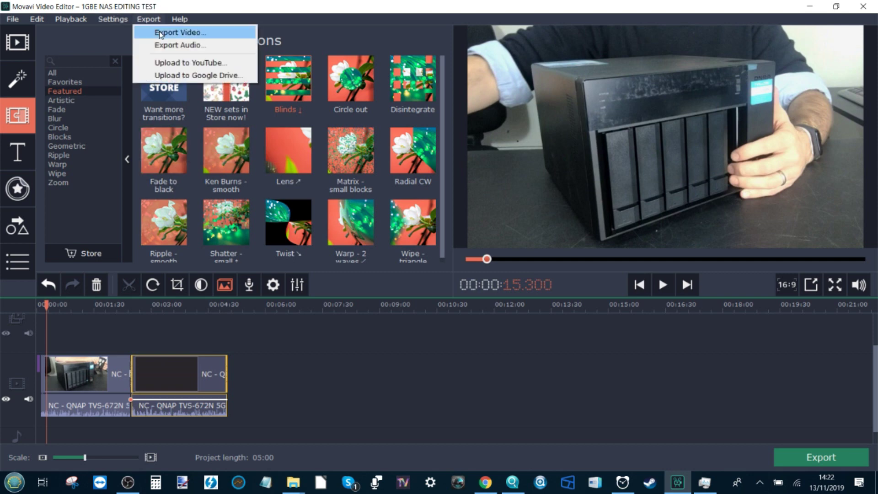
# Export 1GBE NAS EDITING TEST as a Highest-quality 1920x1080 MP4 to Y:\ and bring up Task Manager.
pyautogui.click(160, 33)
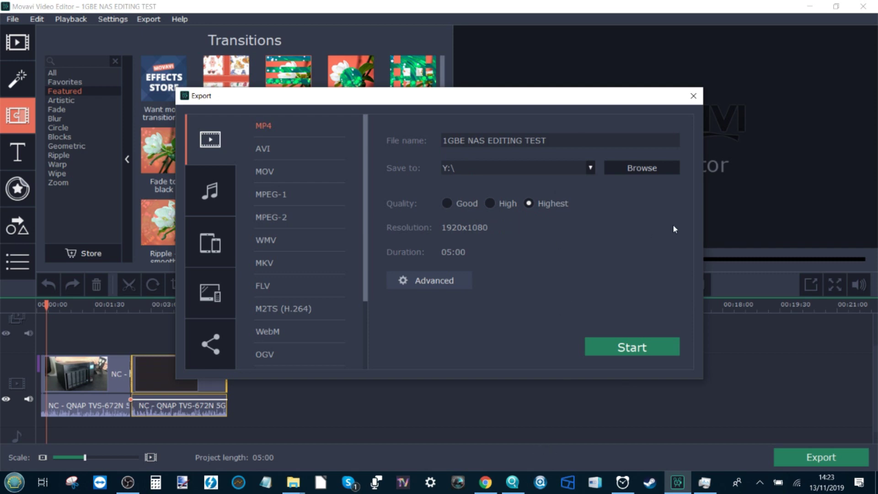
pyautogui.click(642, 350)
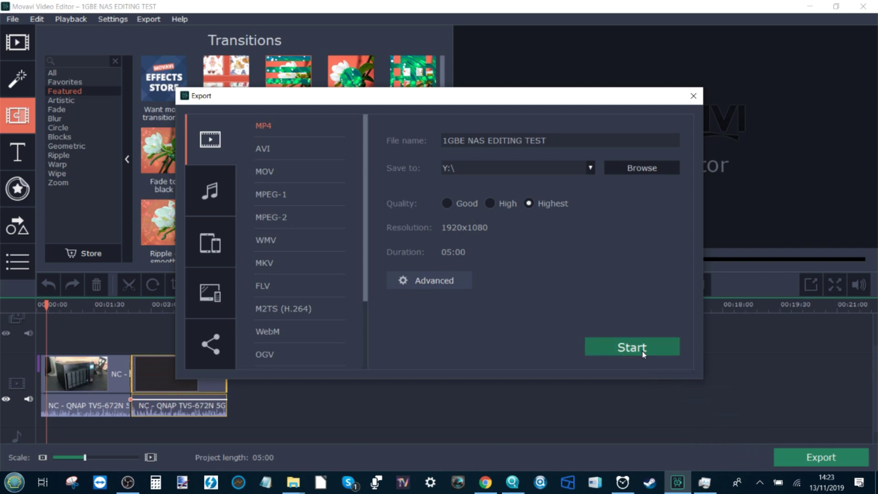
pyautogui.click(705, 482)
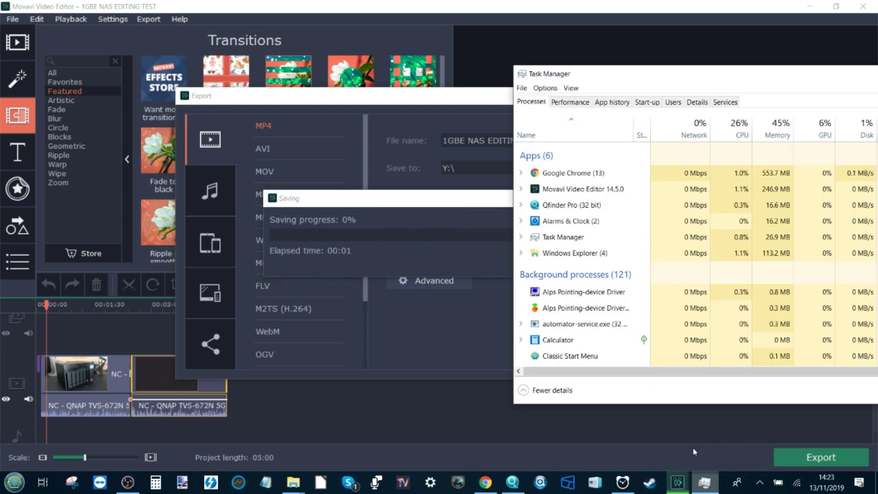
# Move the saving progress box aside and keep Task Manager in front while the NAS export finishes.
pyautogui.moveTo(442, 198); pyautogui.dragTo(254, 188)
pyautogui.click(704, 483)
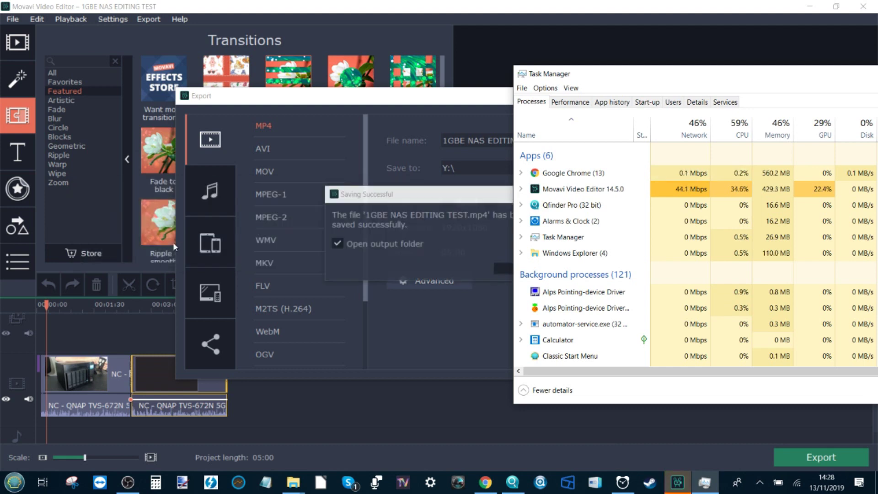
# Confirm the successful 1GBE NAS export, review the SeagateRAID5 output folder and minimise it.
pyautogui.click(412, 209)
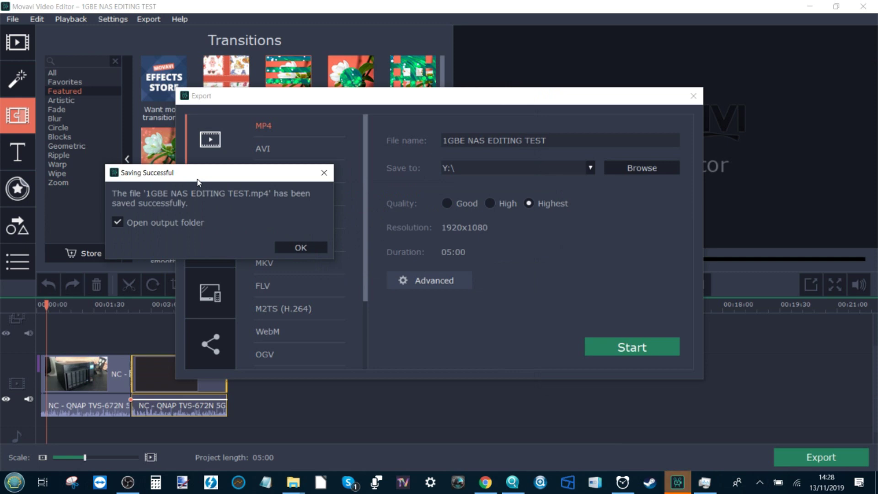
pyautogui.click(309, 246)
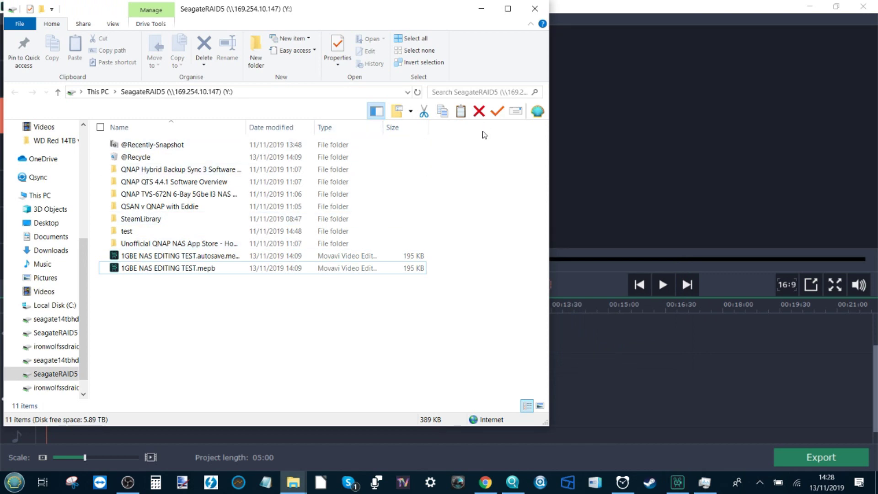
pyautogui.click(480, 9)
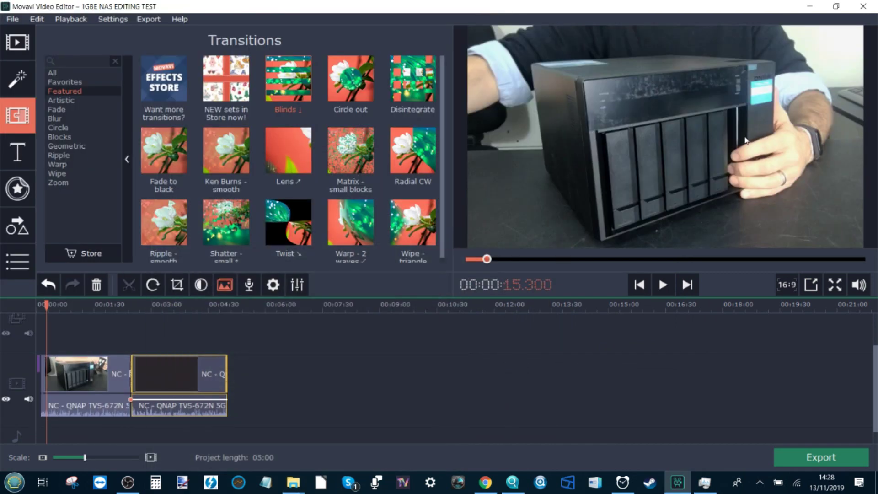
# Clear the timeline selection, then select the first review clip at 01:48.
pyautogui.click(323, 350)
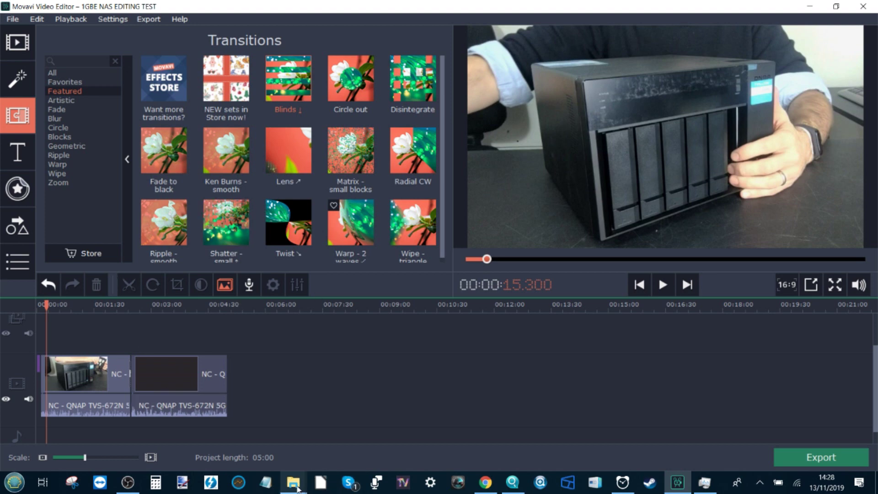
pyautogui.moveTo(297, 488)
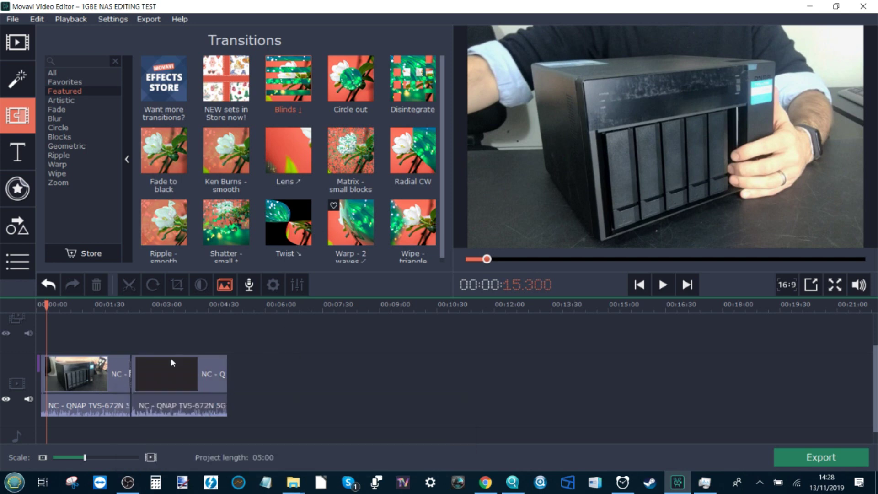
pyautogui.click(106, 384)
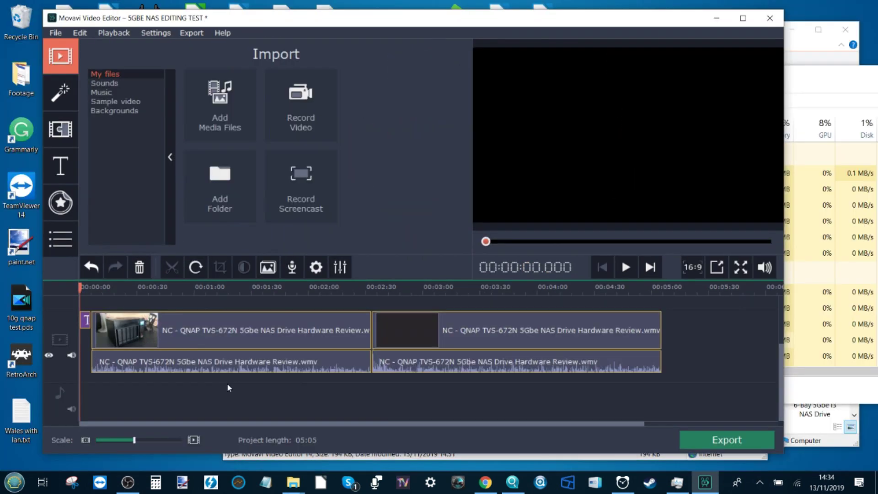
pyautogui.click(253, 325)
pyautogui.rightClick(254, 324)
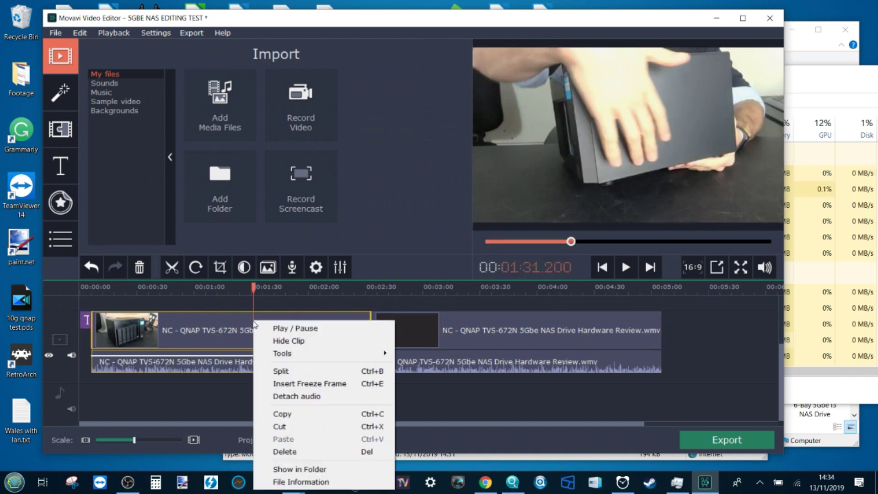
pyautogui.click(274, 469)
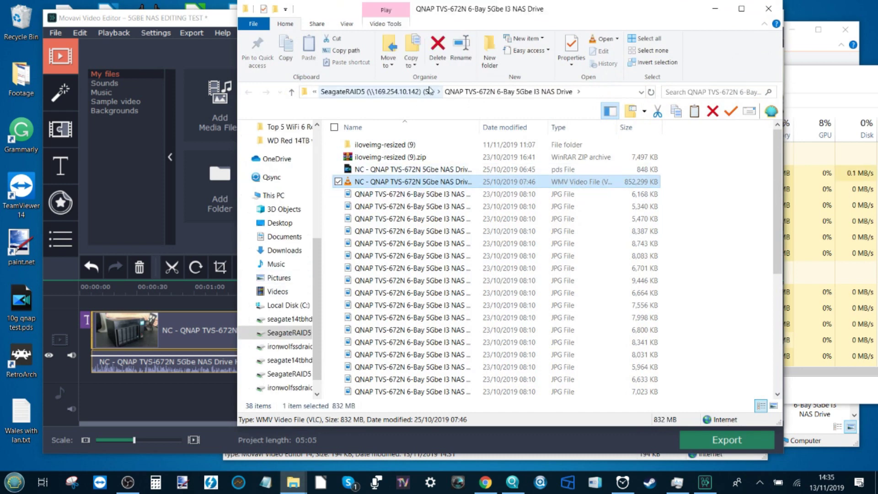
pyautogui.click(768, 9)
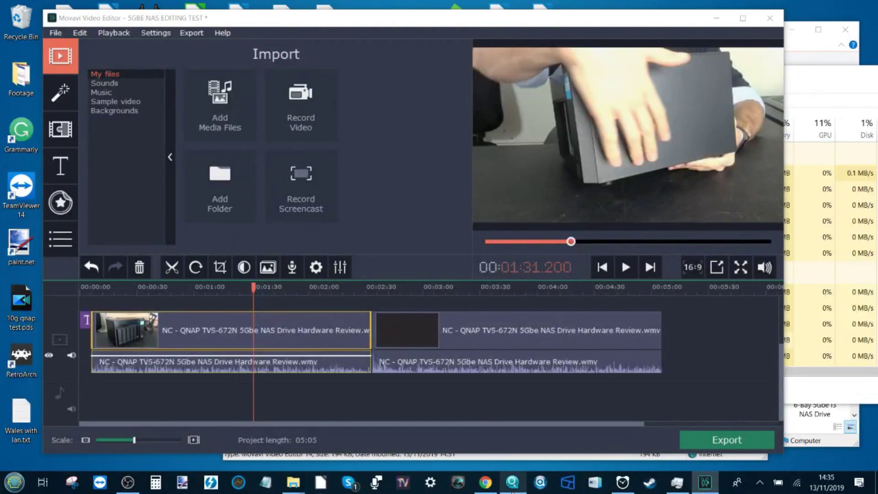
pyautogui.click(512, 482)
pyautogui.click(408, 173)
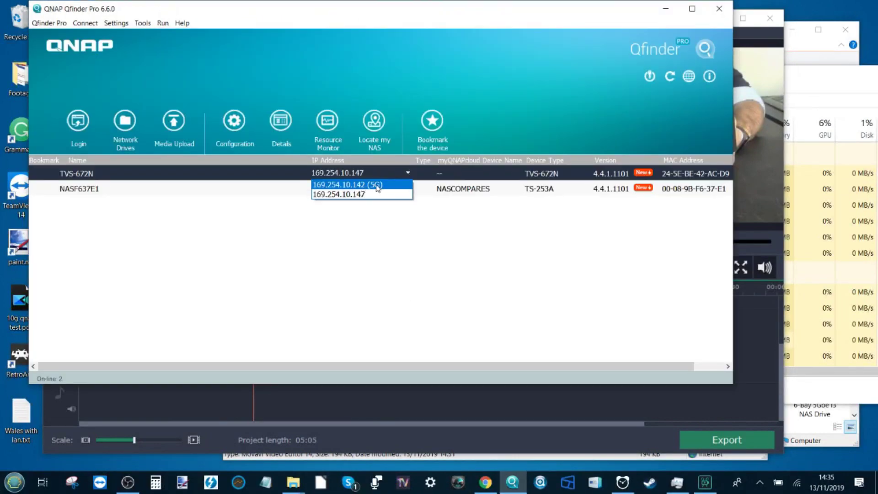
pyautogui.click(726, 10)
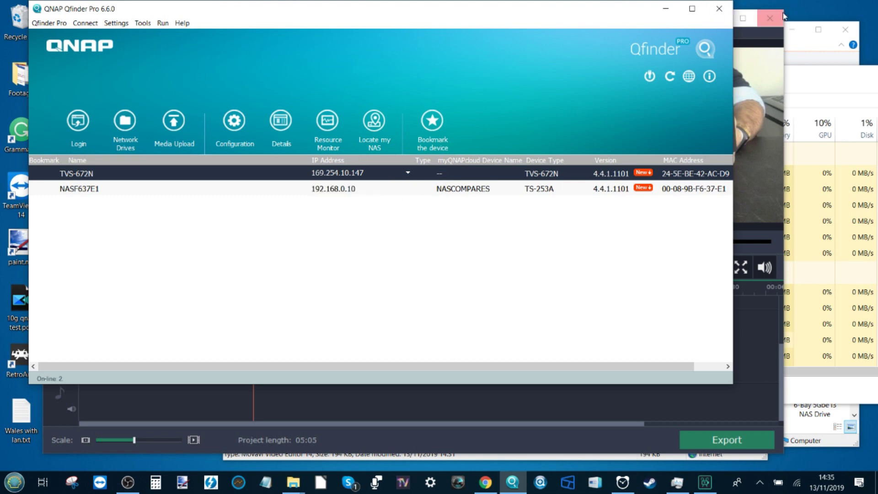
pyautogui.click(719, 8)
# Reveal the second clip's source file in its folder, then return the playhead to the timeline start.
pyautogui.rightClick(421, 338)
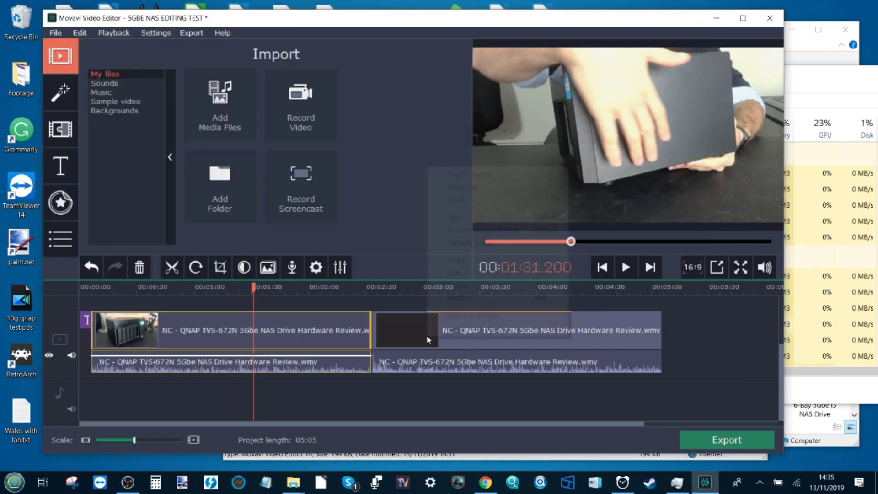
pyautogui.click(451, 319)
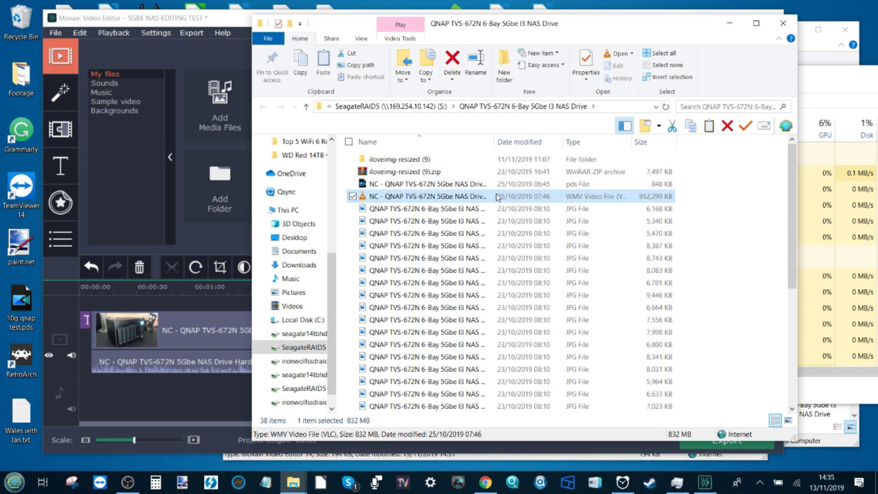
pyautogui.click(783, 23)
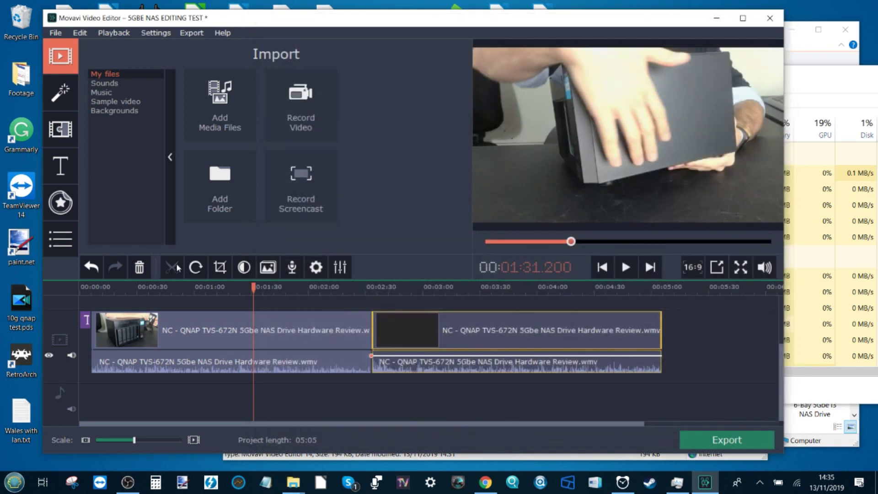
pyautogui.click(88, 293)
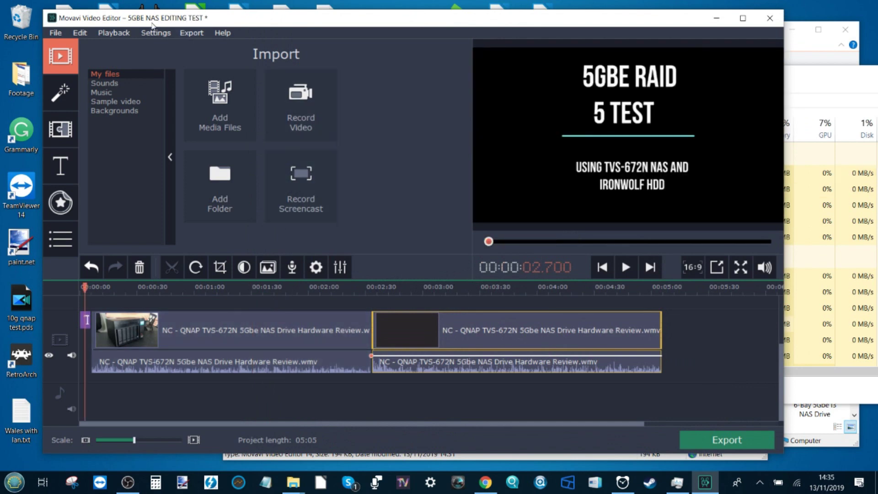
# Cancel Save Project As without saving the project, and bring up the Export menu.
pyautogui.click(56, 33)
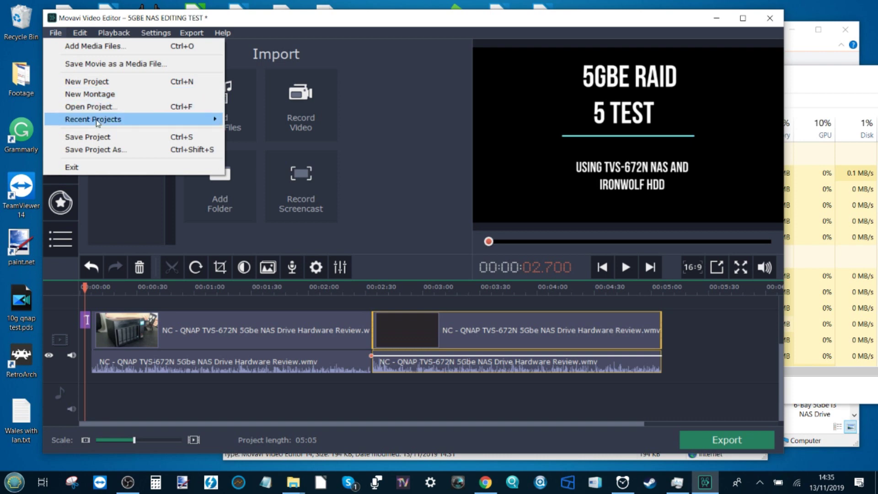
pyautogui.click(98, 150)
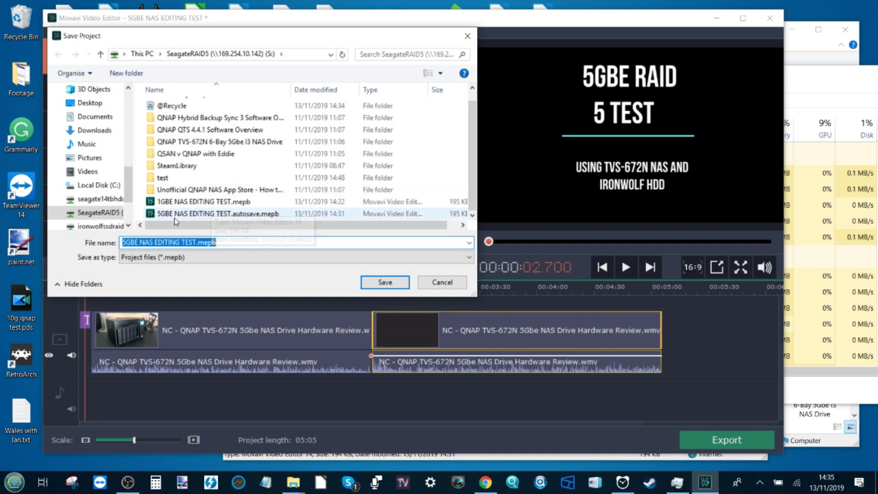
pyautogui.click(467, 36)
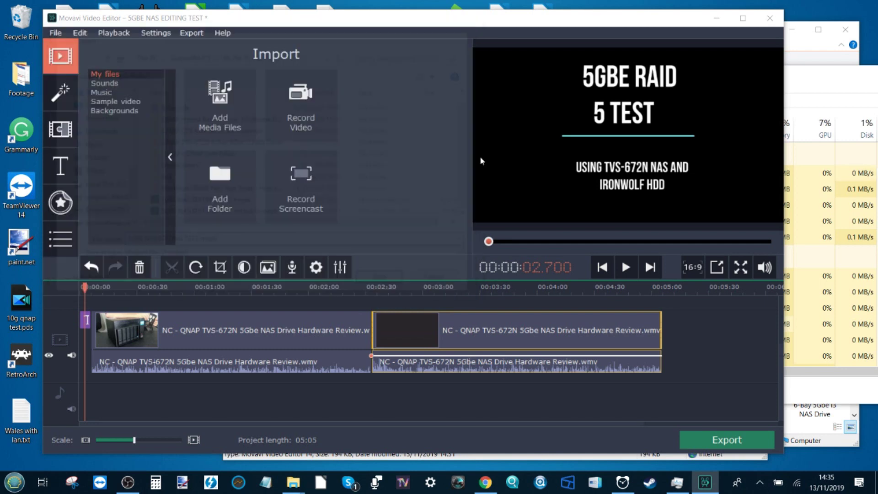
pyautogui.click(191, 33)
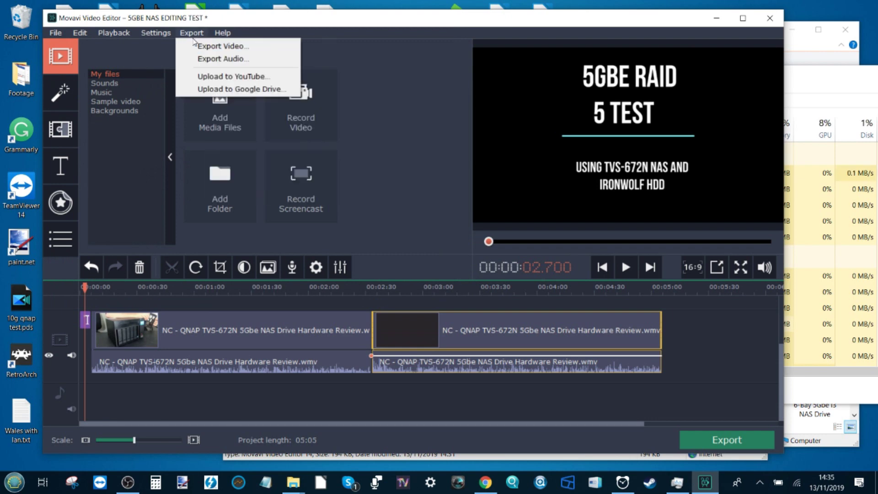
# Export the video to the SeagateRAID5 (S:) drive at Highest quality.
pyautogui.click(200, 47)
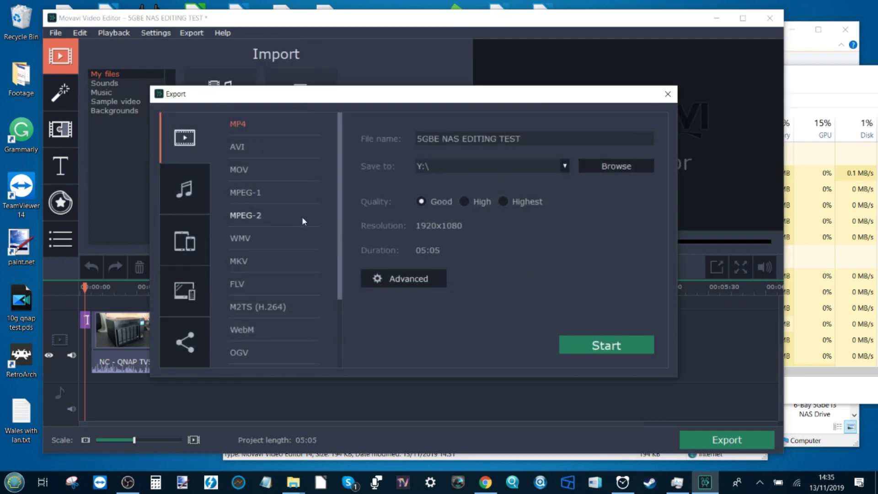
pyautogui.click(609, 174)
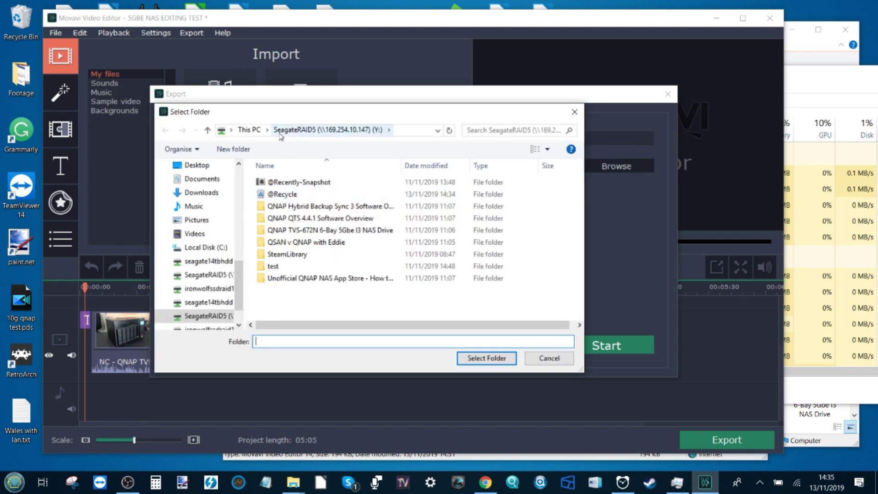
pyautogui.click(249, 130)
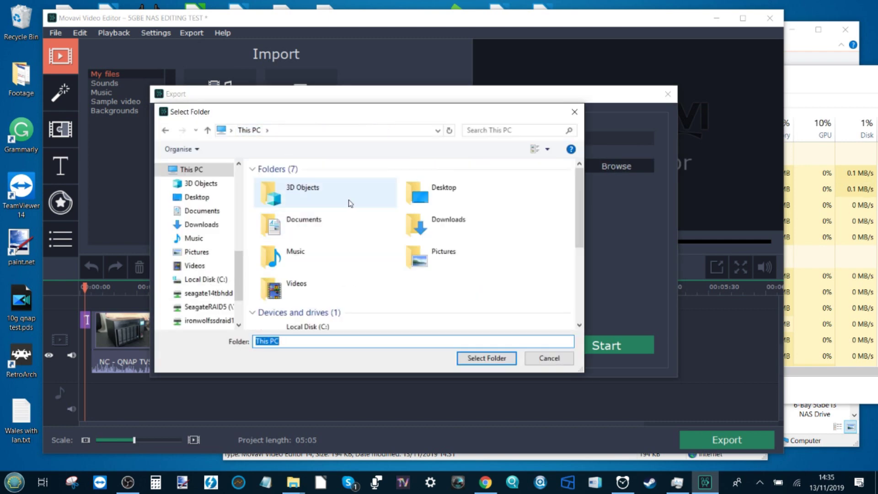
pyautogui.scroll(-5, 355, 203)
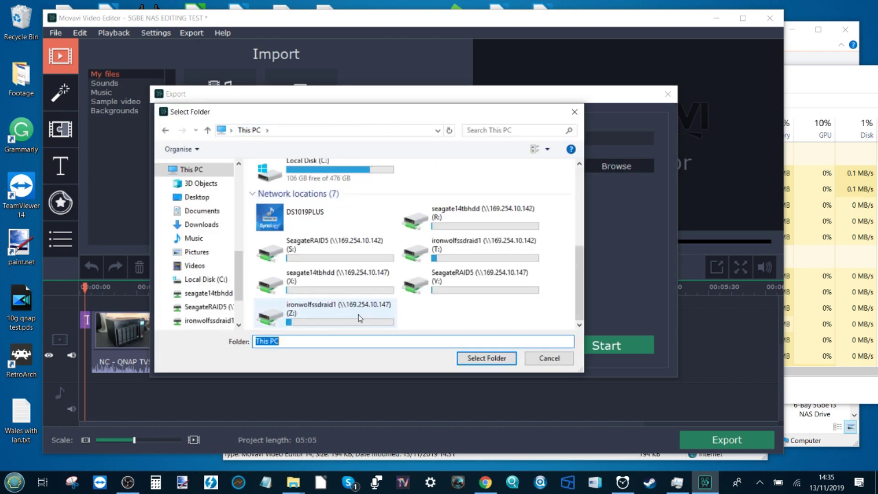
pyautogui.doubleClick(330, 246)
pyautogui.click(486, 358)
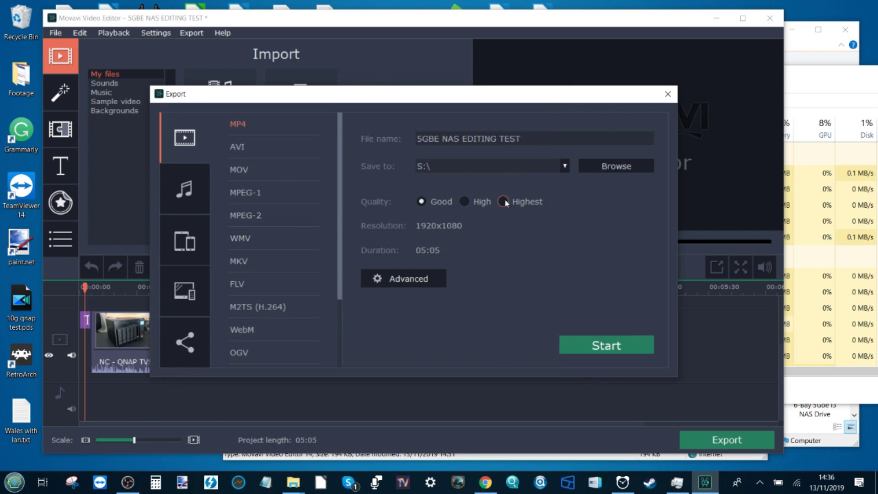
pyautogui.click(502, 201)
# Start the MP4 export and place Task Manager beside the progress window to watch network usage.
pyautogui.click(612, 349)
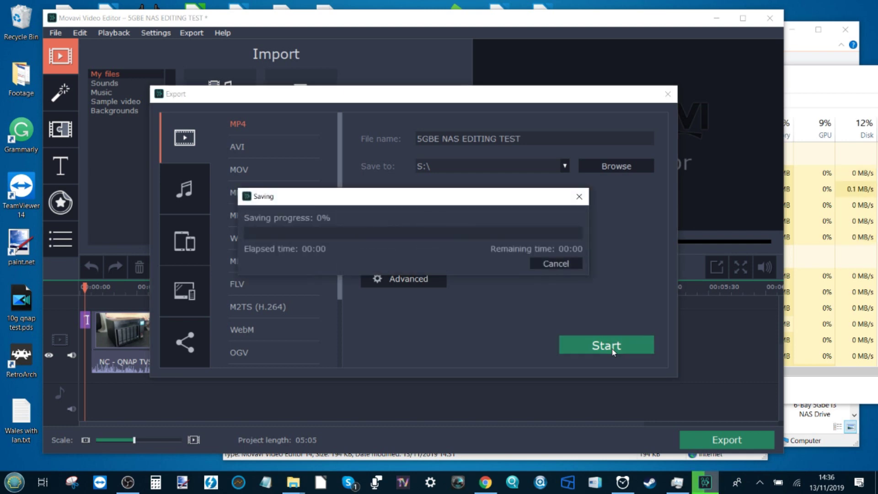
pyautogui.moveTo(457, 202); pyautogui.dragTo(273, 202)
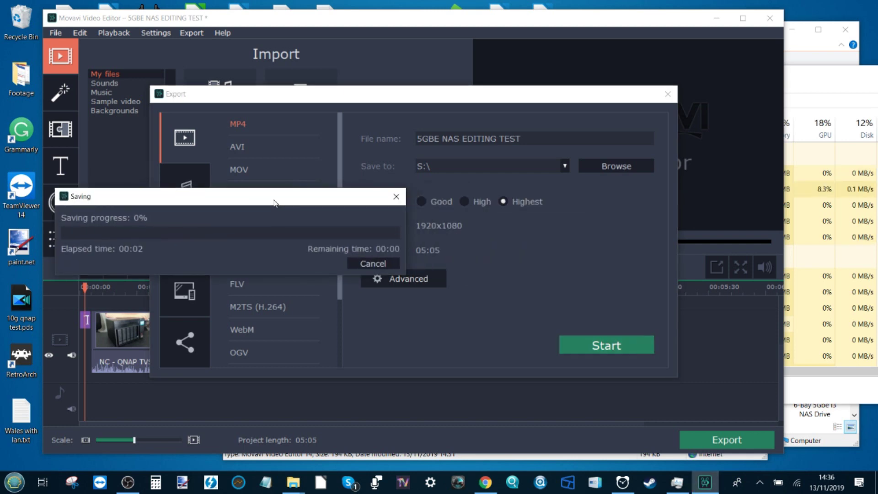
pyautogui.click(848, 79)
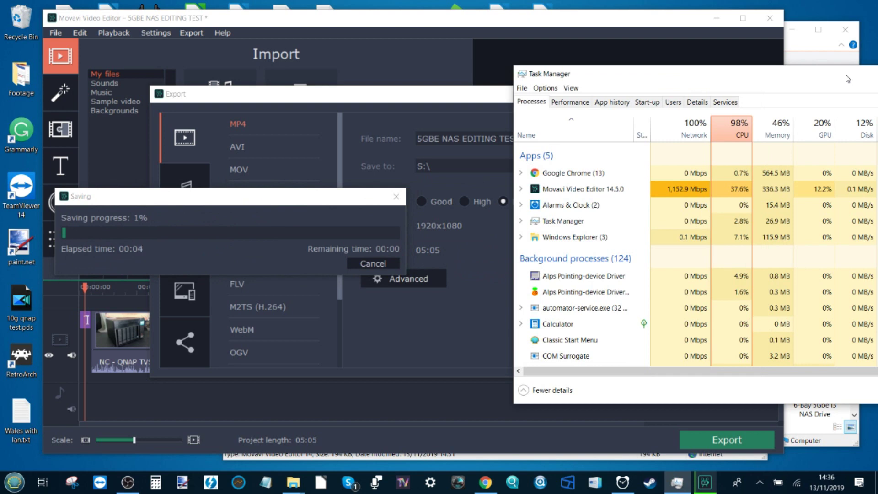
pyautogui.moveTo(848, 79); pyautogui.dragTo(783, 83)
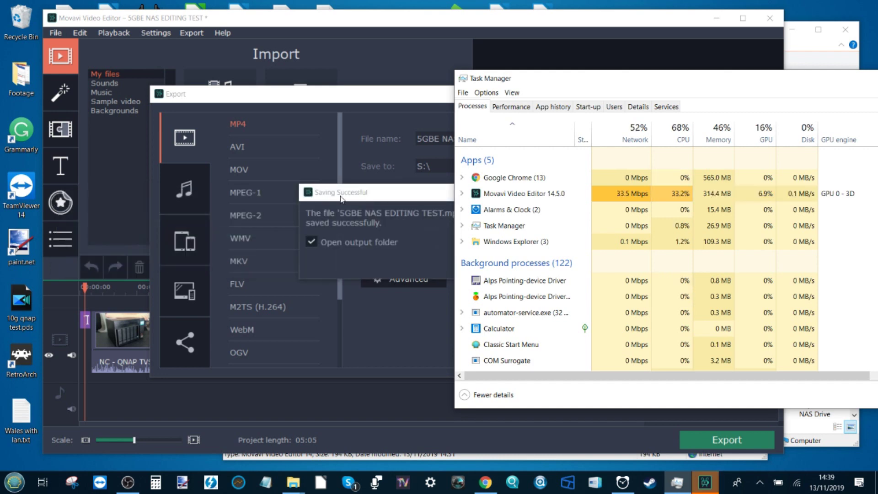
pyautogui.click(704, 481)
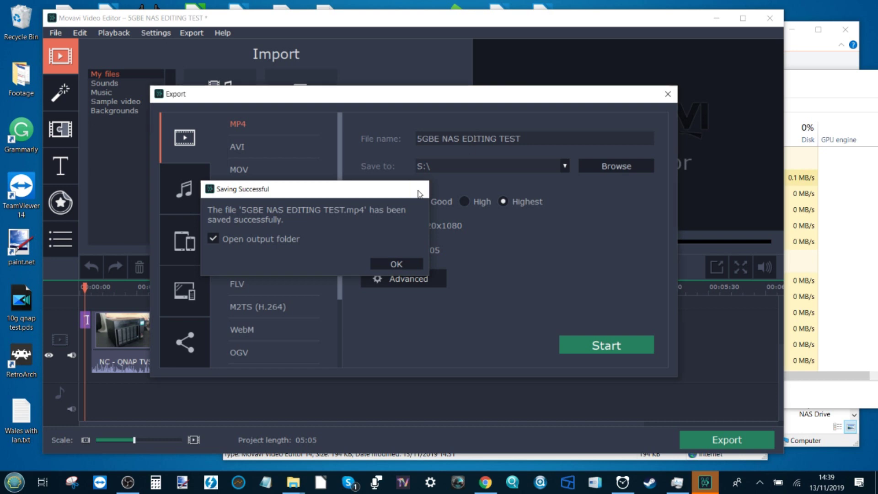
# Acknowledge the Saving Successful message for 5GBE NAS EDITING TEST.mp4.
pyautogui.click(396, 263)
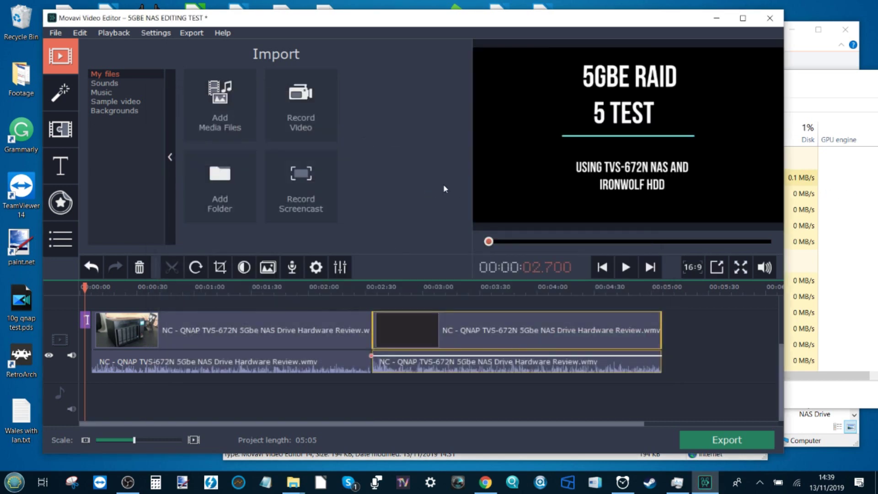